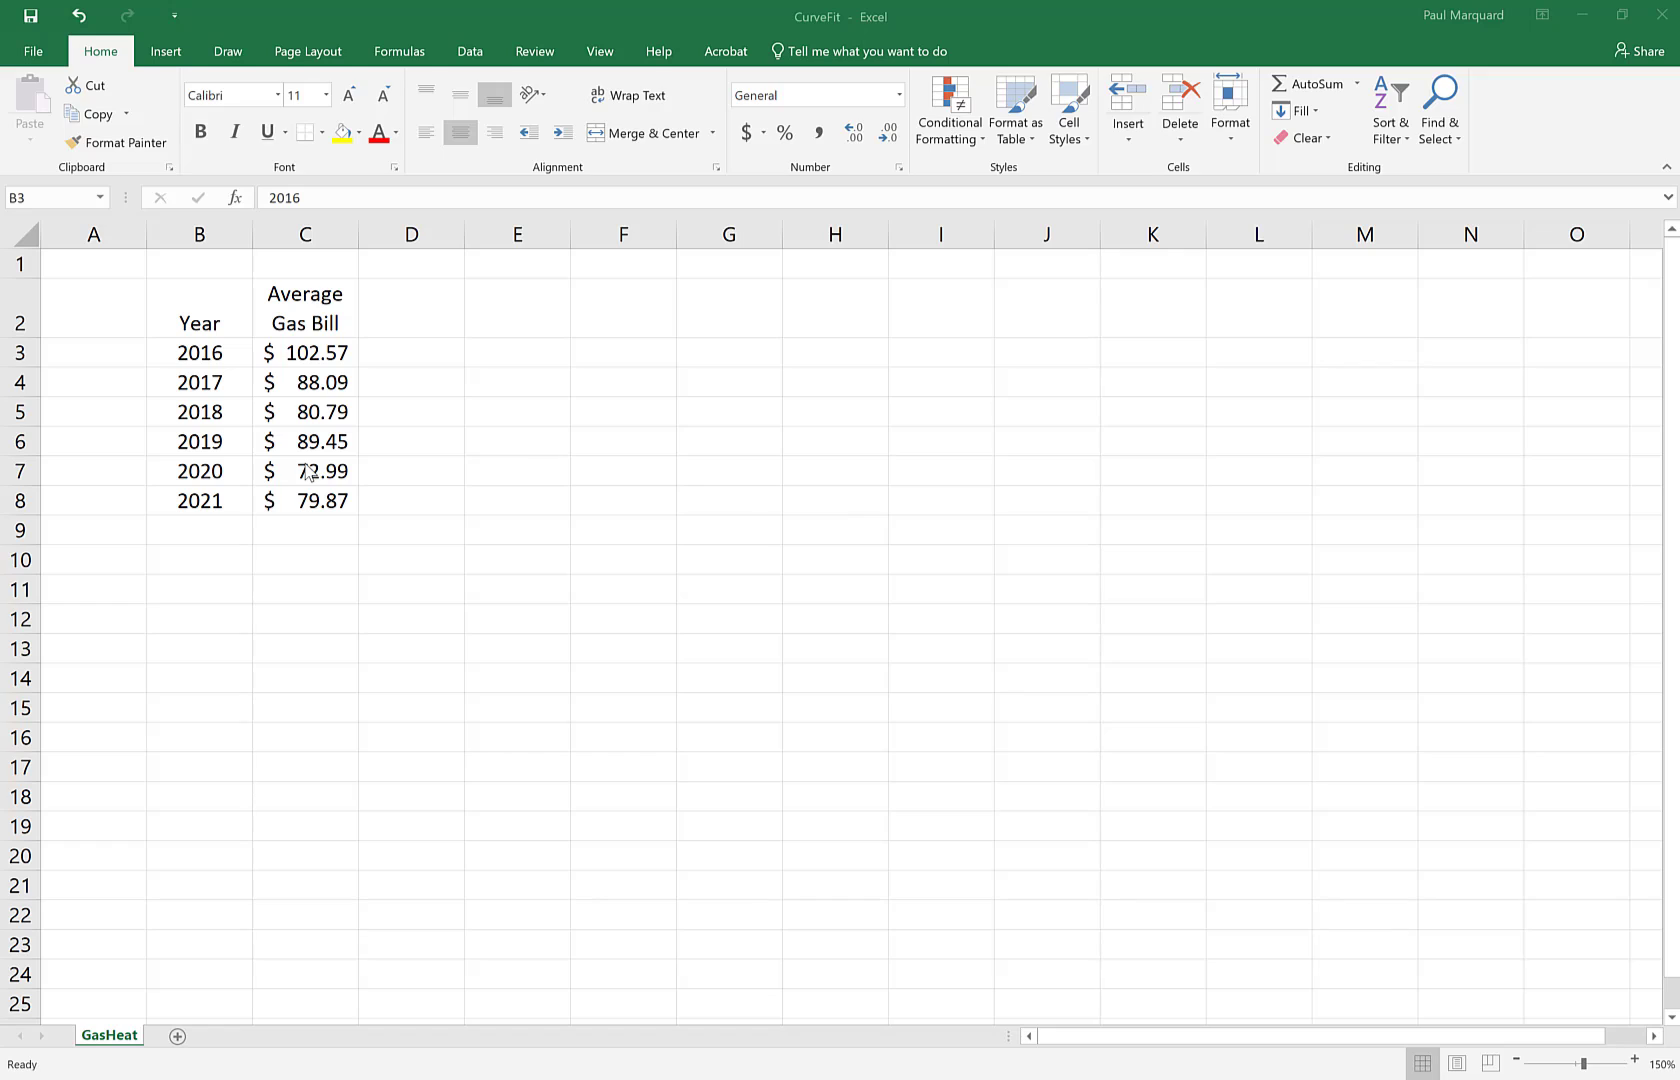
left_click(228, 51)
mouse_move(172, 272)
left_mouse_down()
mouse_move(450, 390)
mouse_move(72, 445)
mouse_move(210, 260)
left_mouse_up()
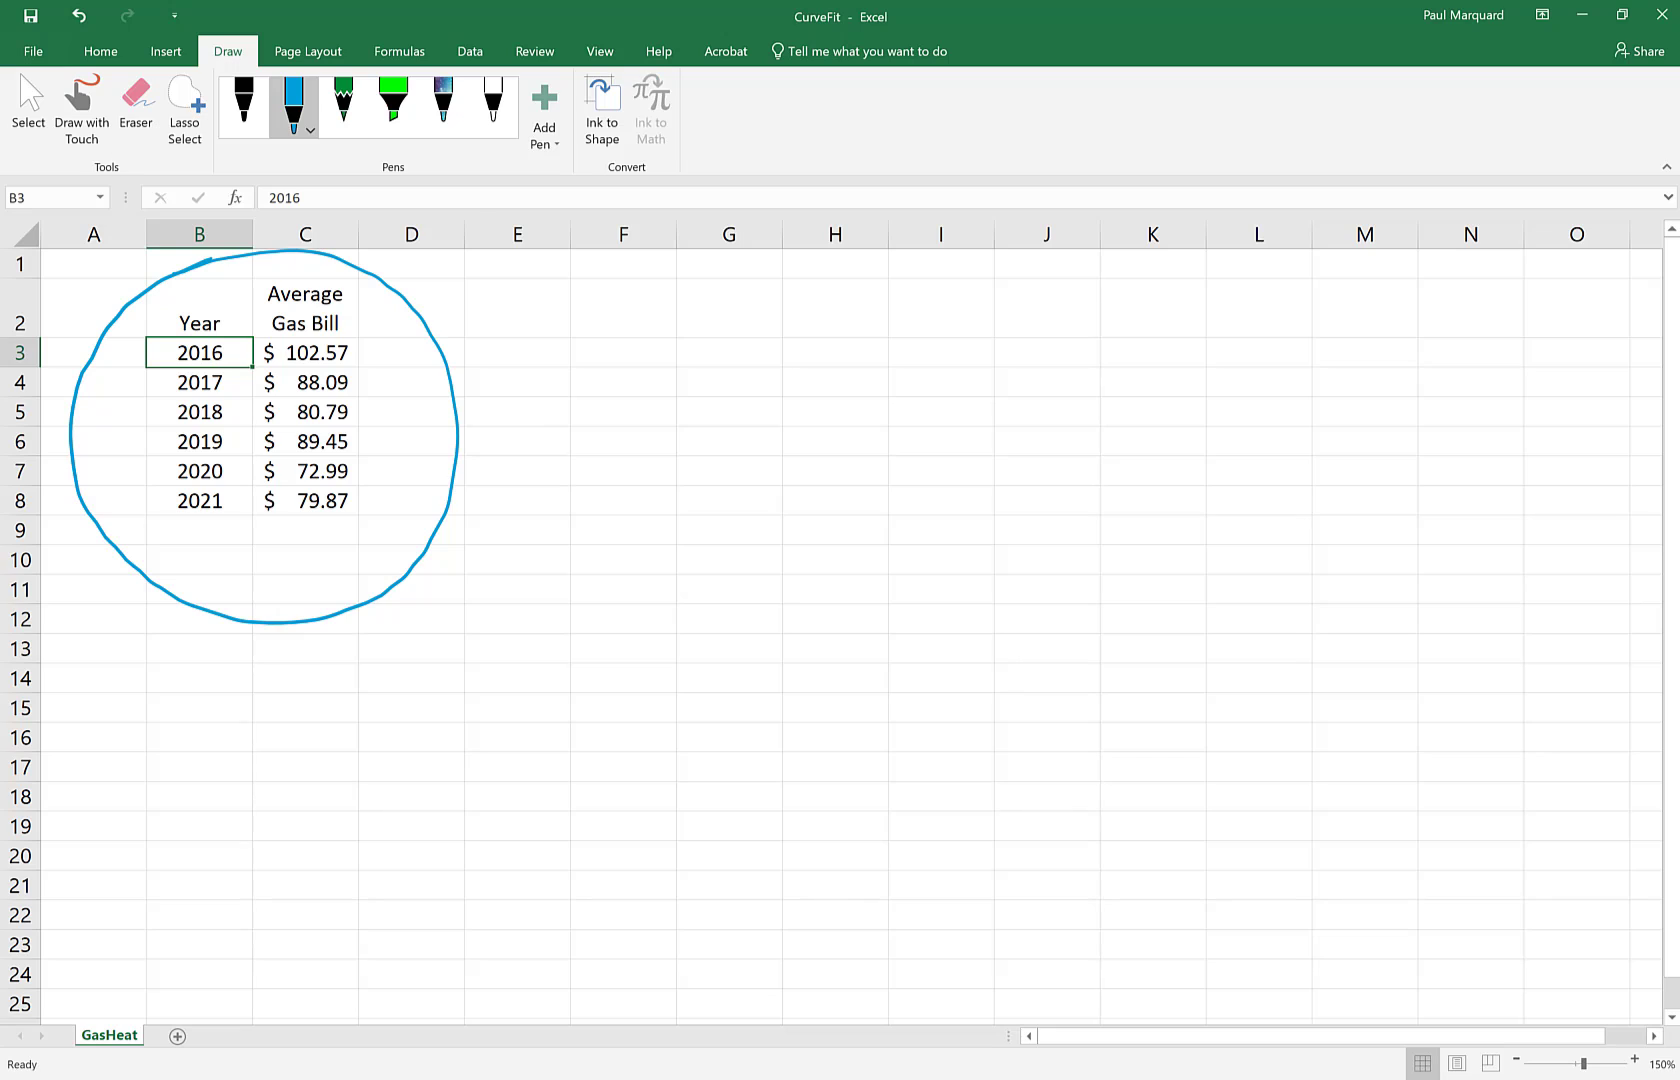
key("ctrl+z")
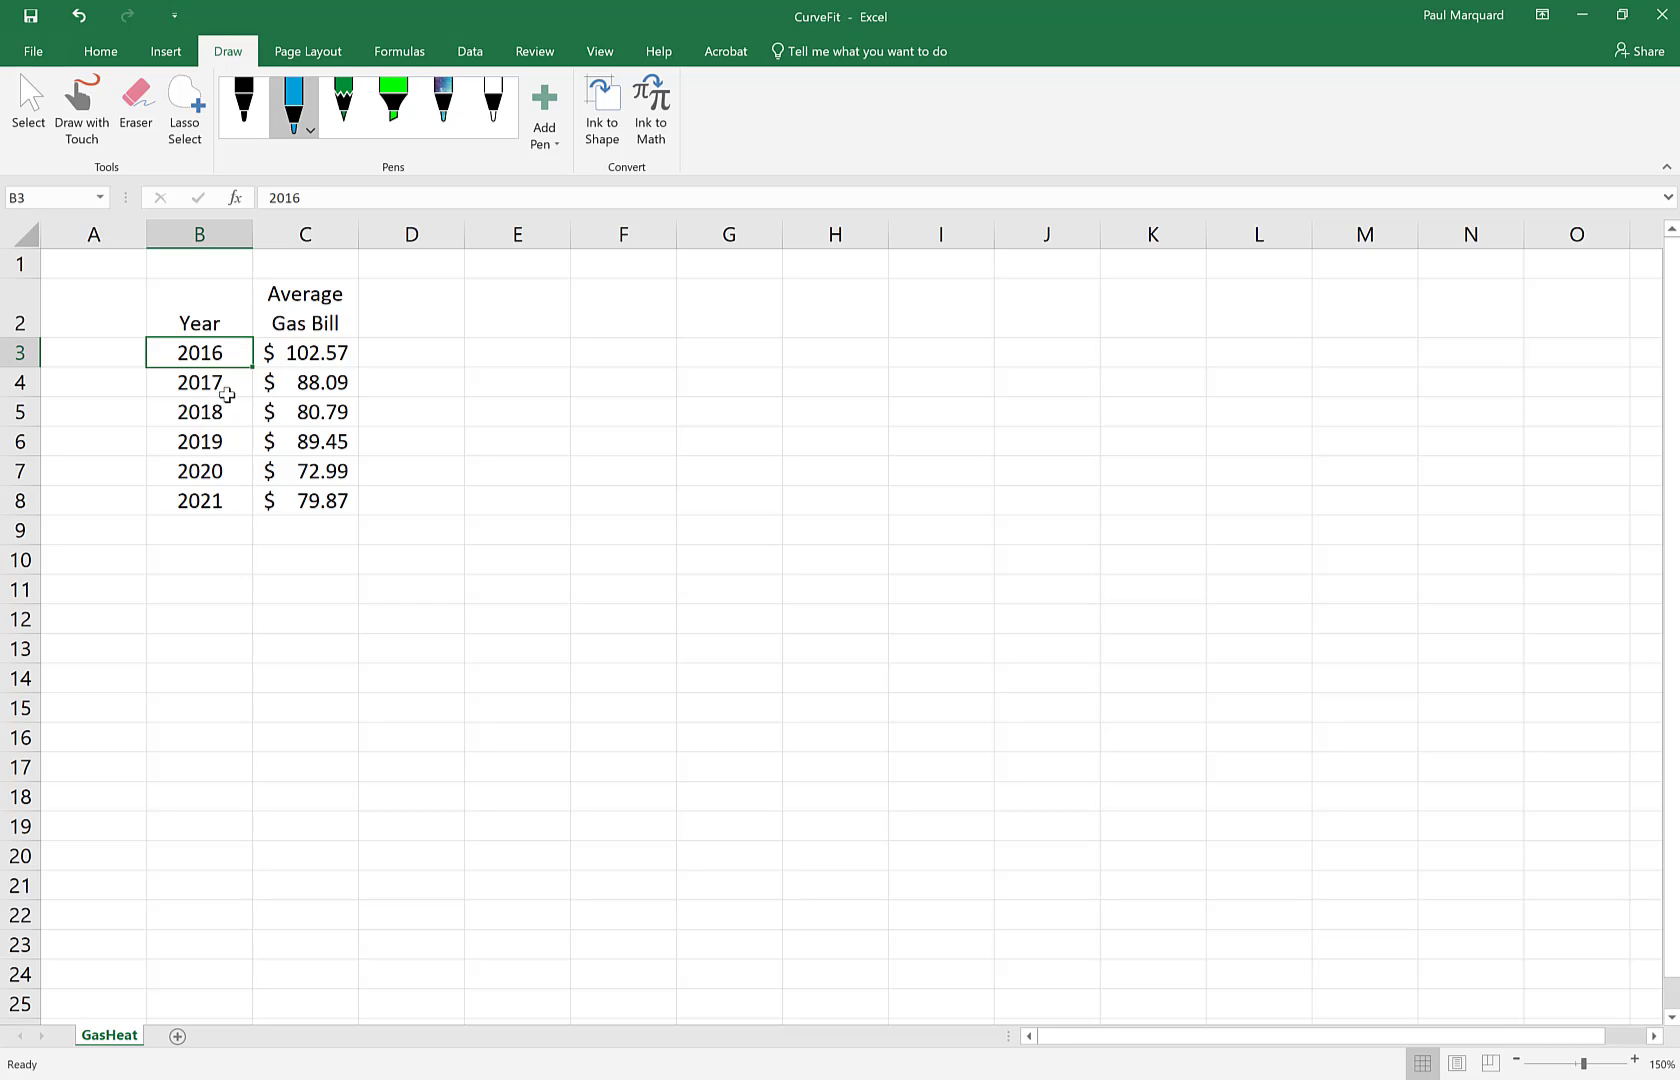
Step: Enter 1 and 2 in cells B10 and B11 to start a number series below the year table
left_click(197, 561)
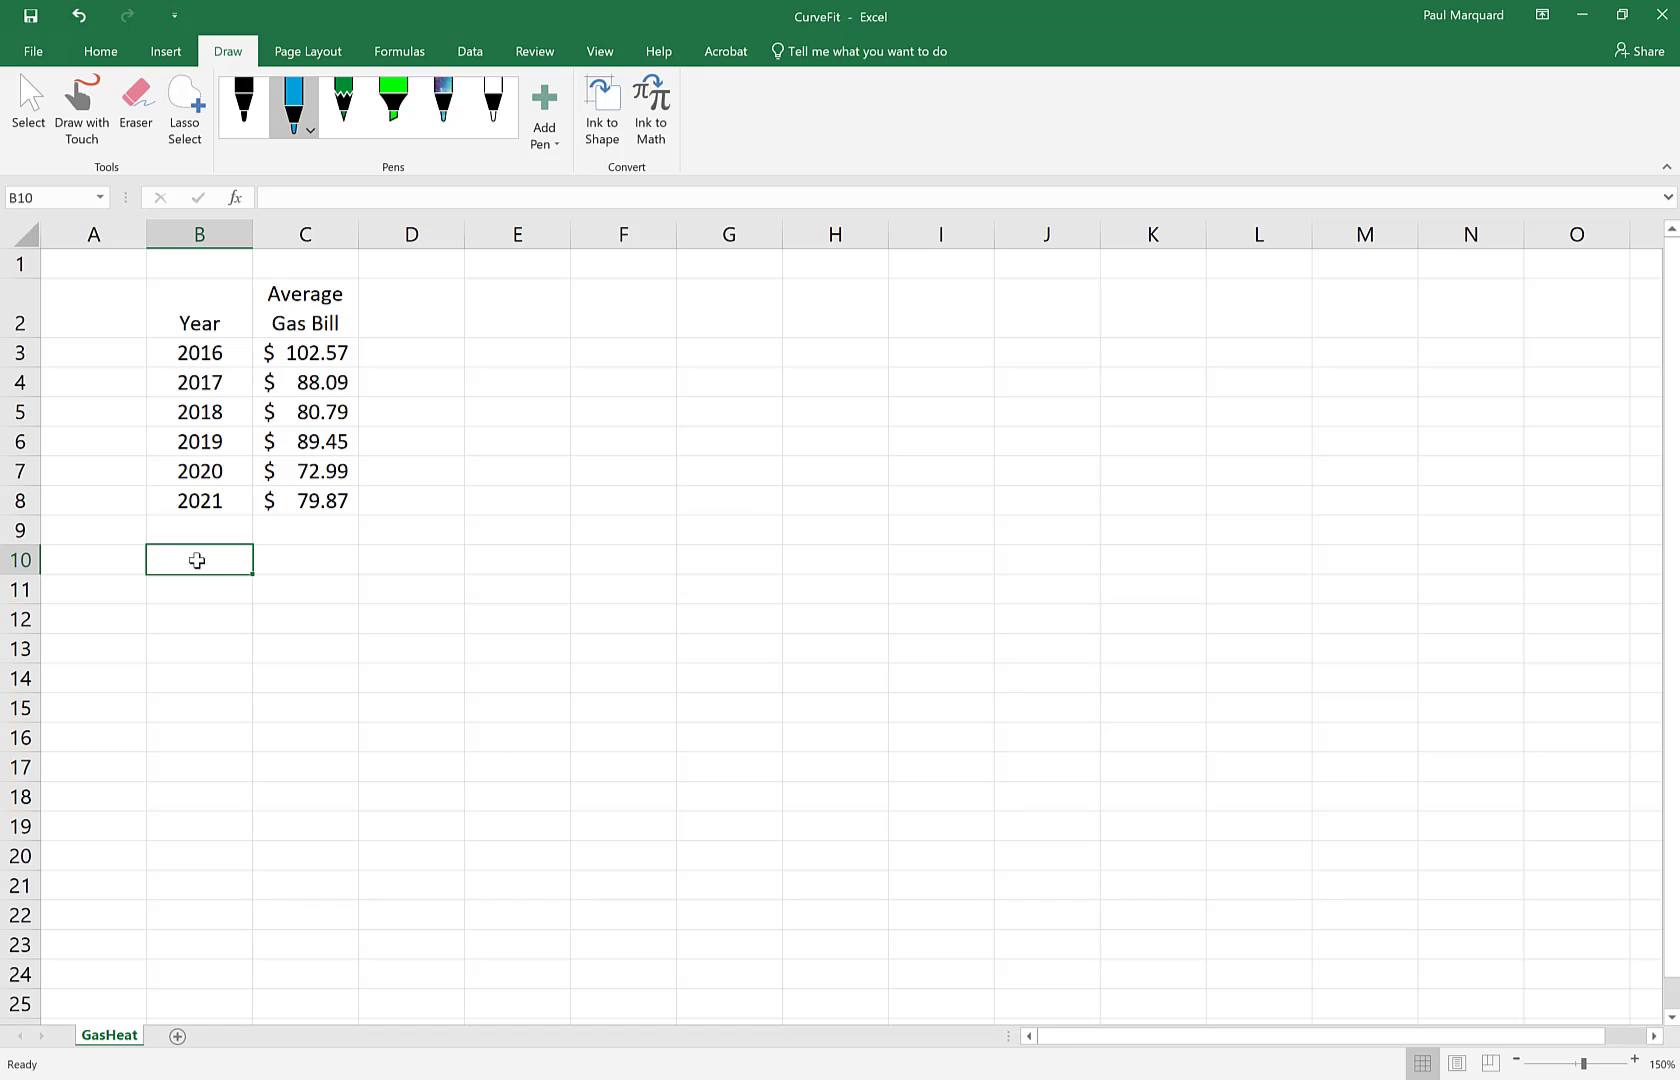
type("1")
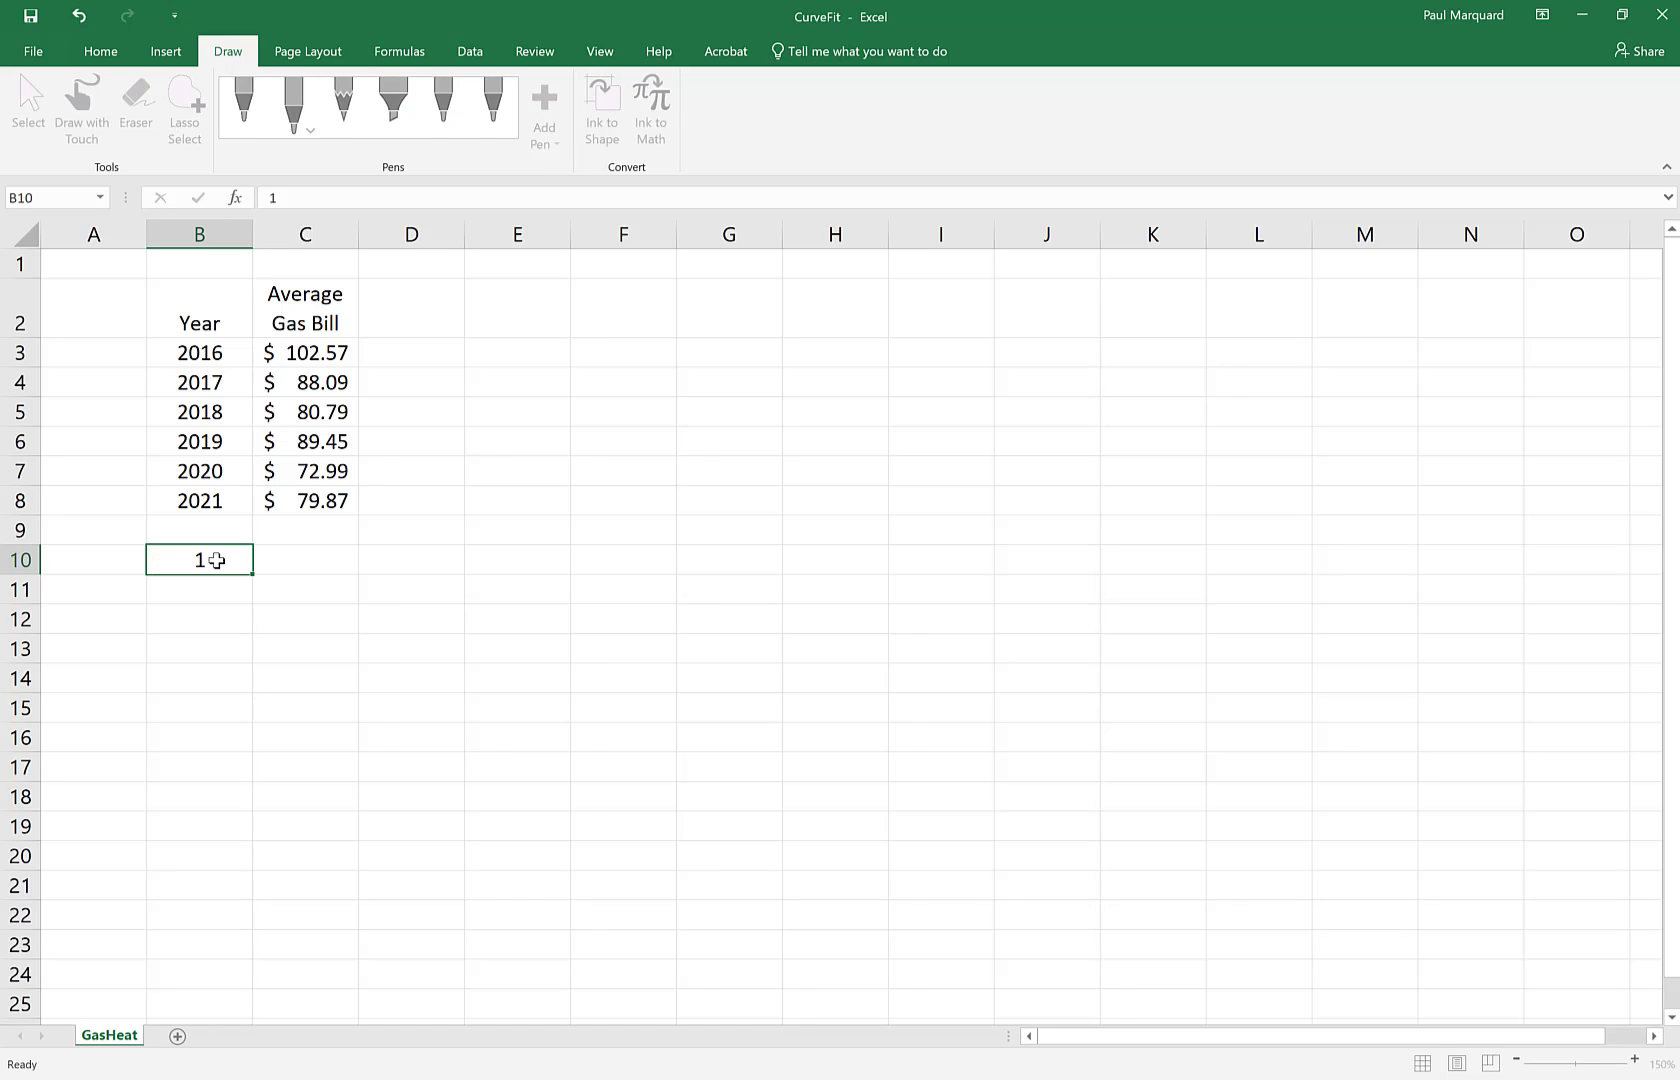
key("Return")
type("2")
key("Return")
type("3")
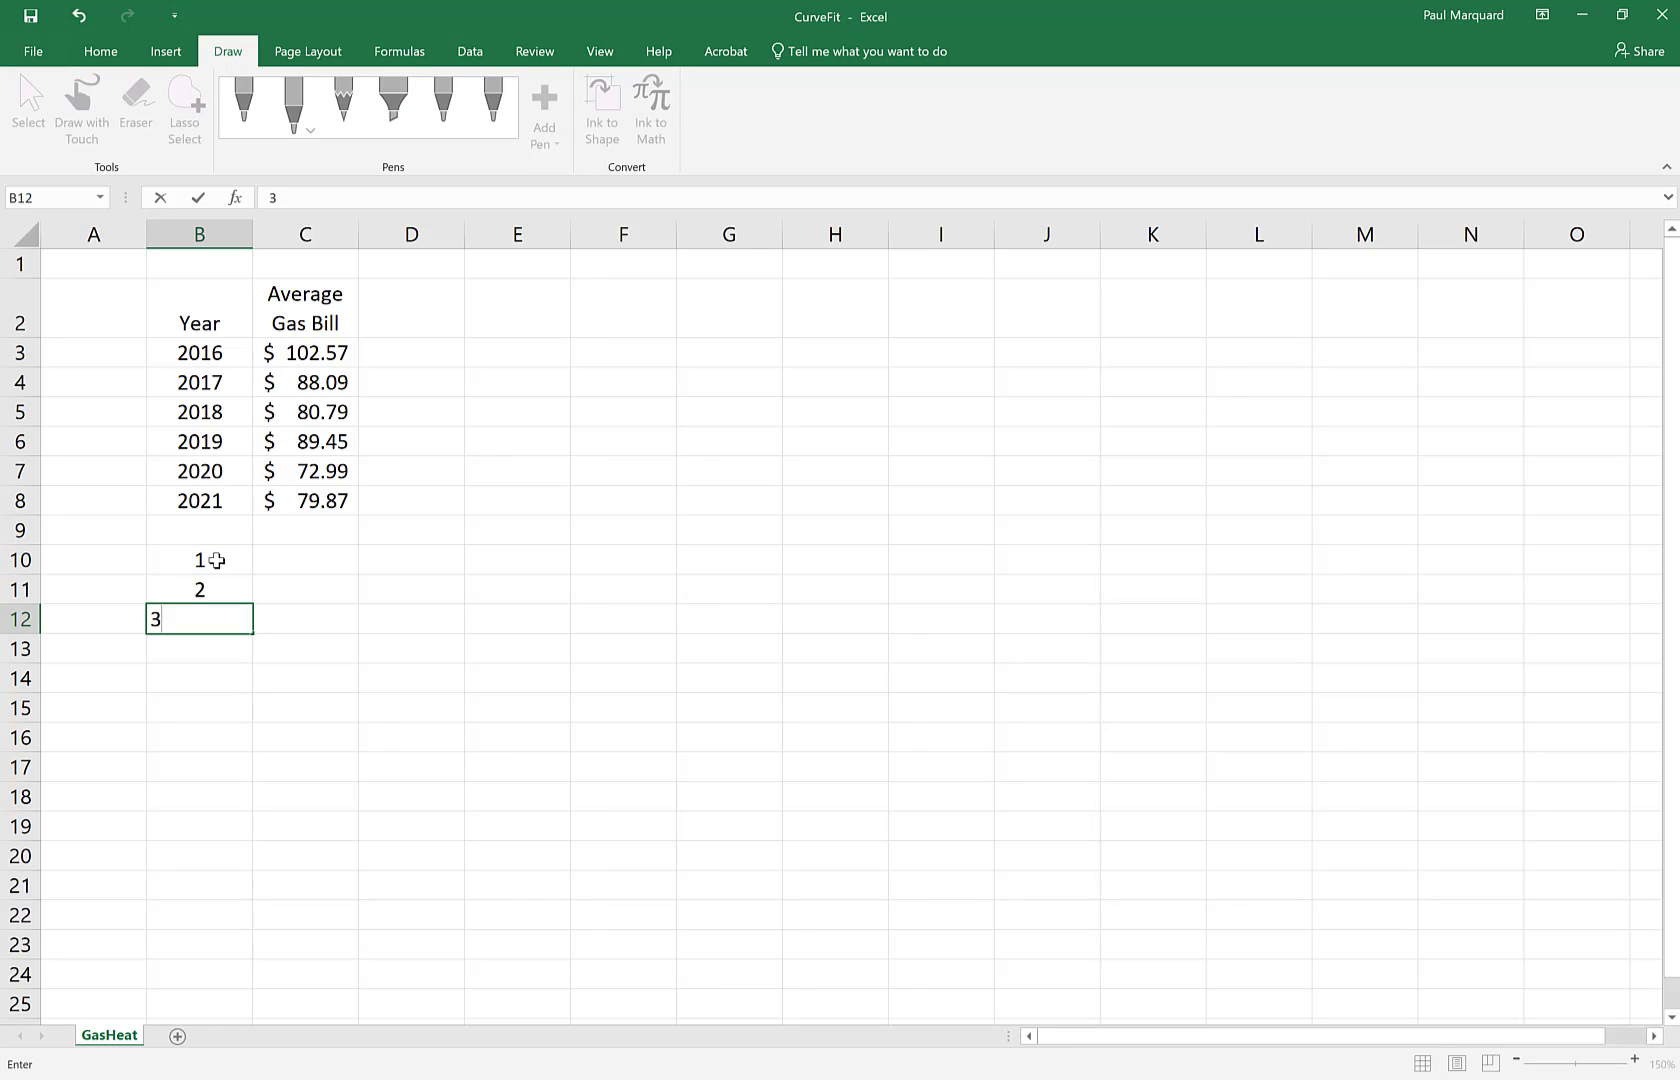
key("Escape")
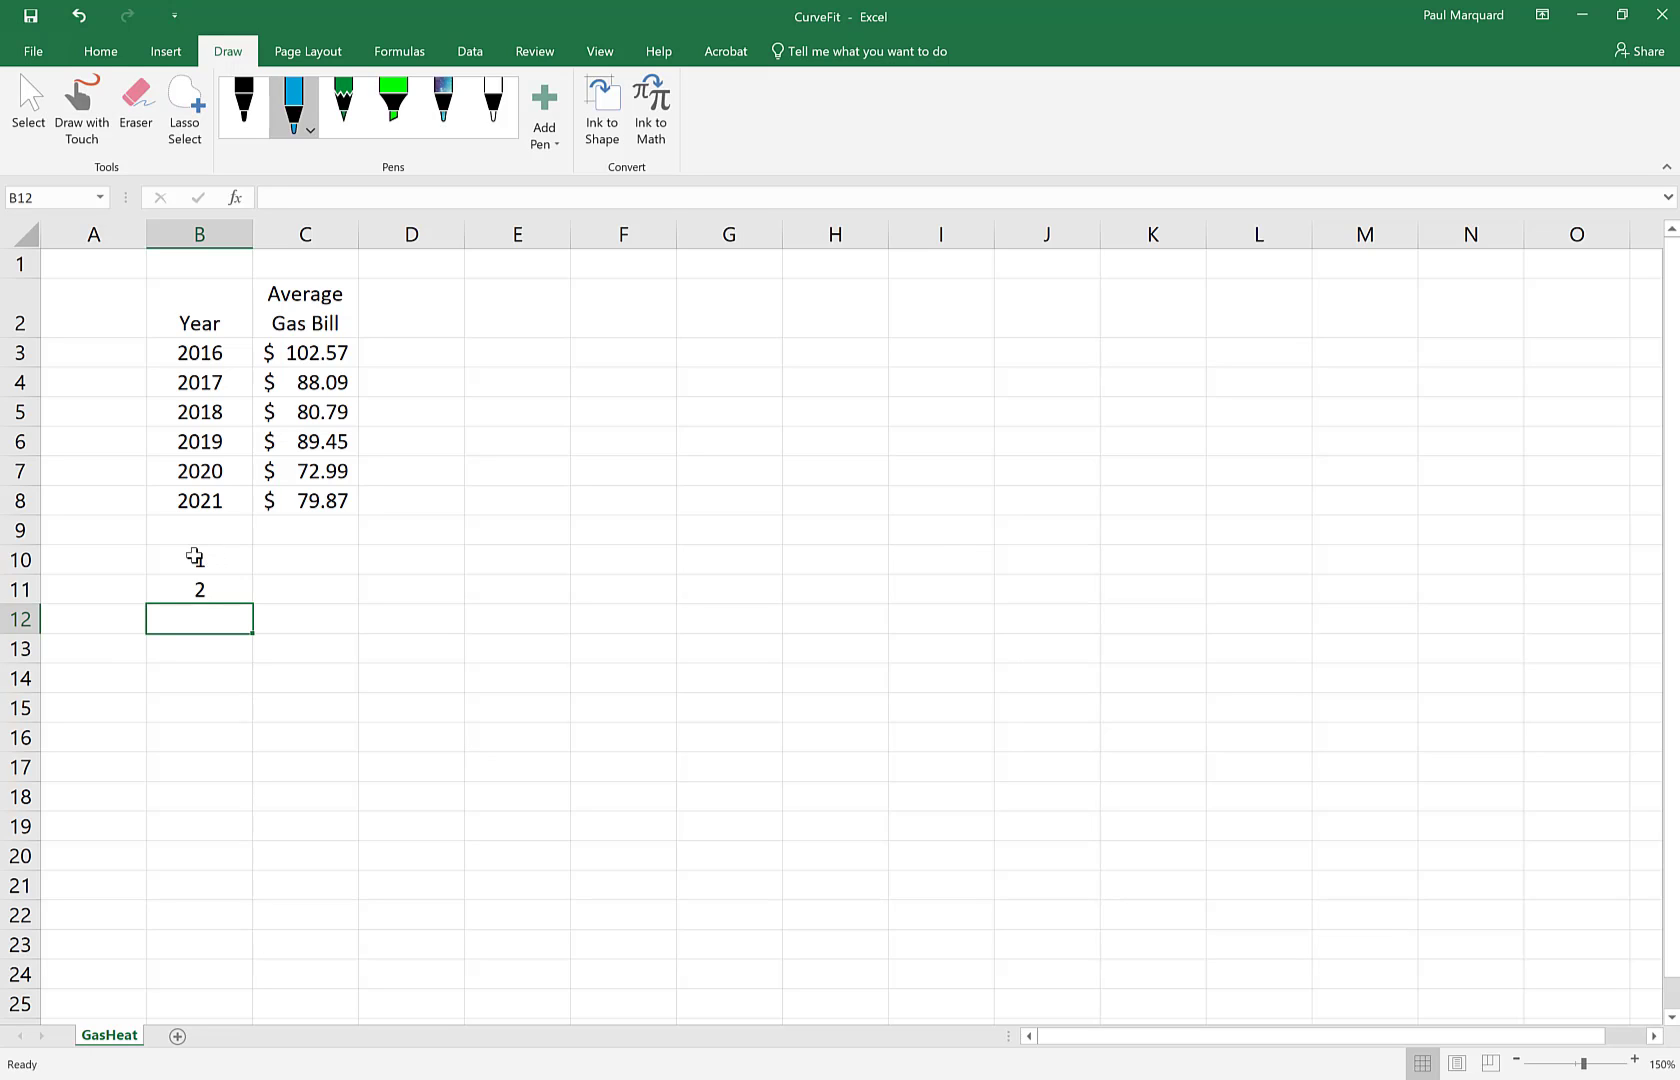
Step: Extend the number series in B10:B11 down to B15 so that it runs from 1 to 6
left_click(182, 560)
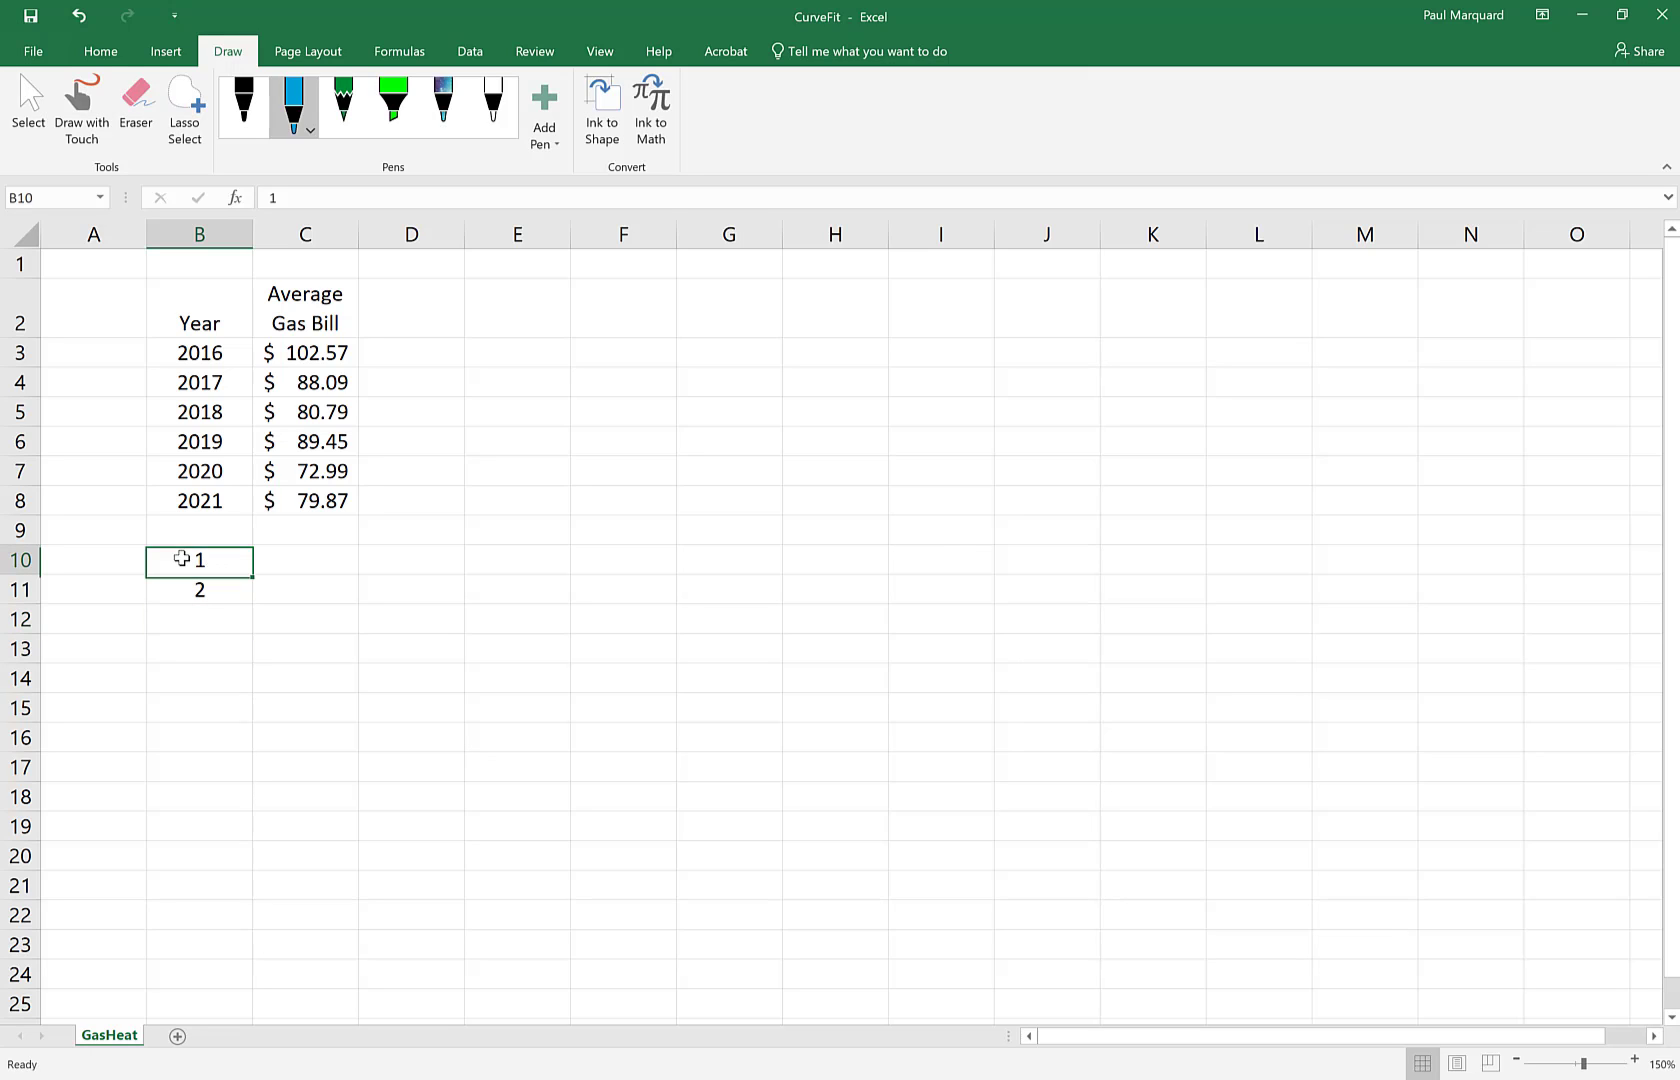
left_click_drag(181, 575, 178, 590)
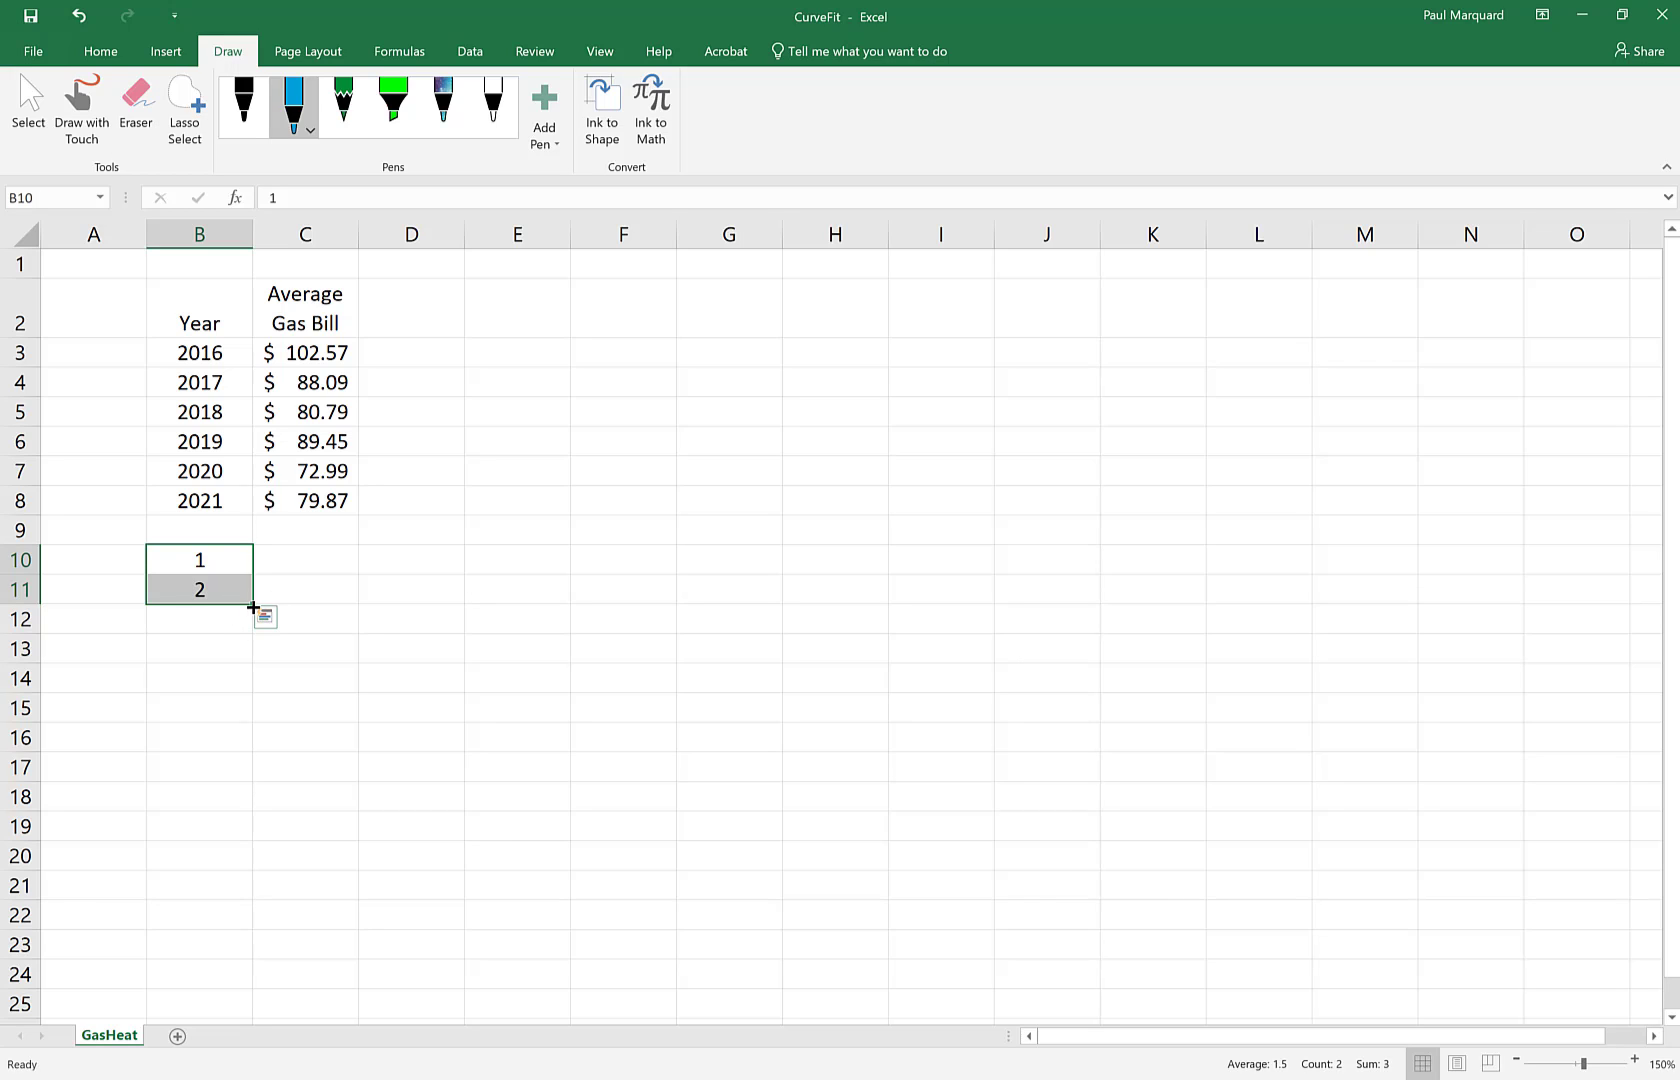
left_click_drag(253, 605, 248, 716)
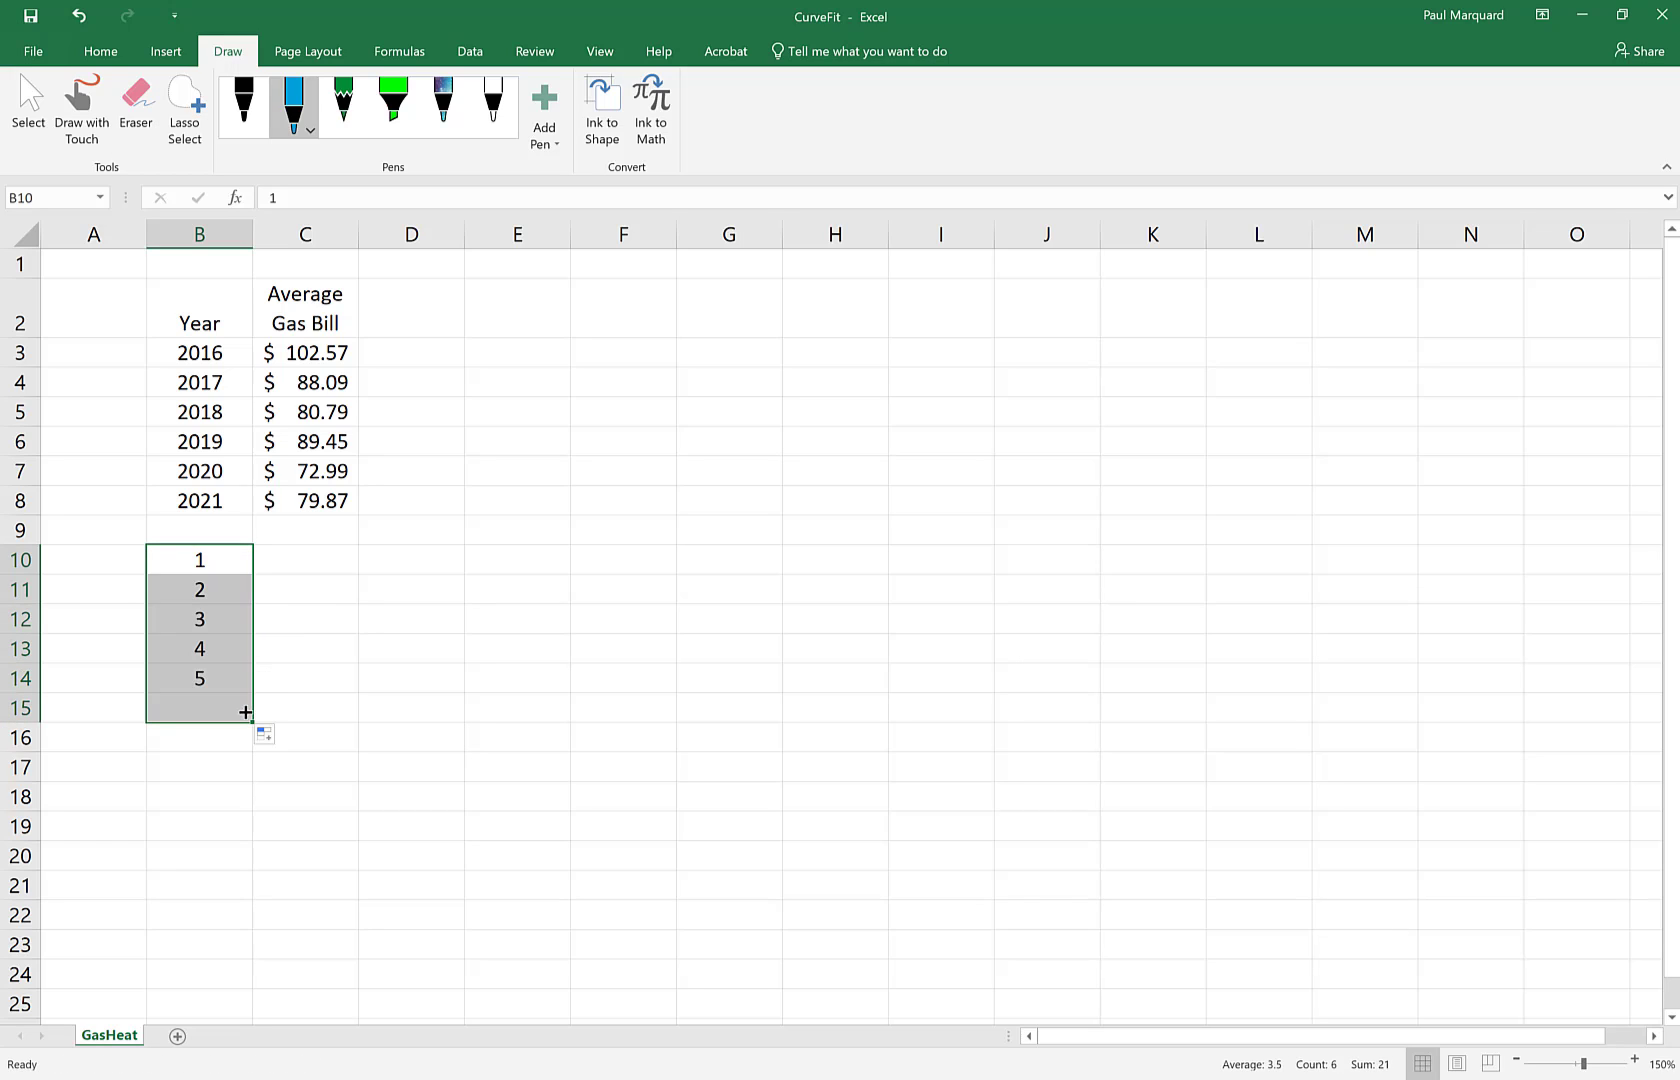
left_click(185, 560)
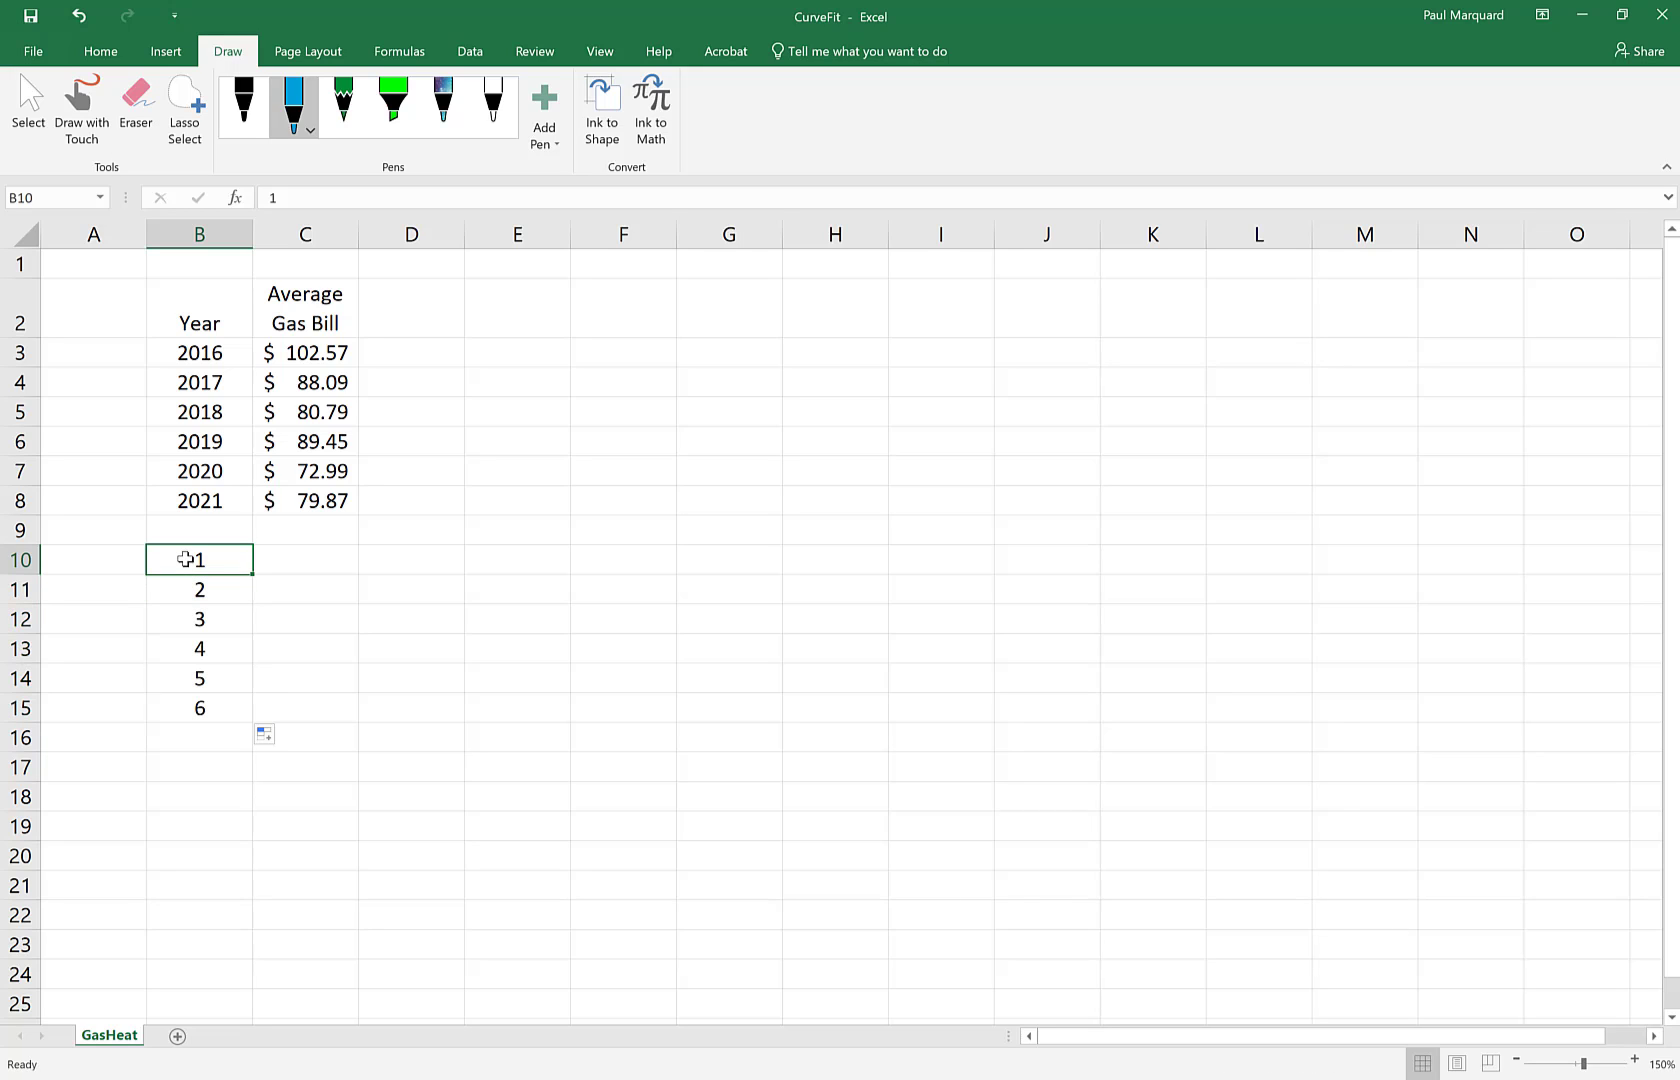
Step: Copy the average gas bill values in C3:C8 to C10:C15, beside the numbers 1 to 6
left_click_drag(274, 352, 313, 492)
key("ctrl+c")
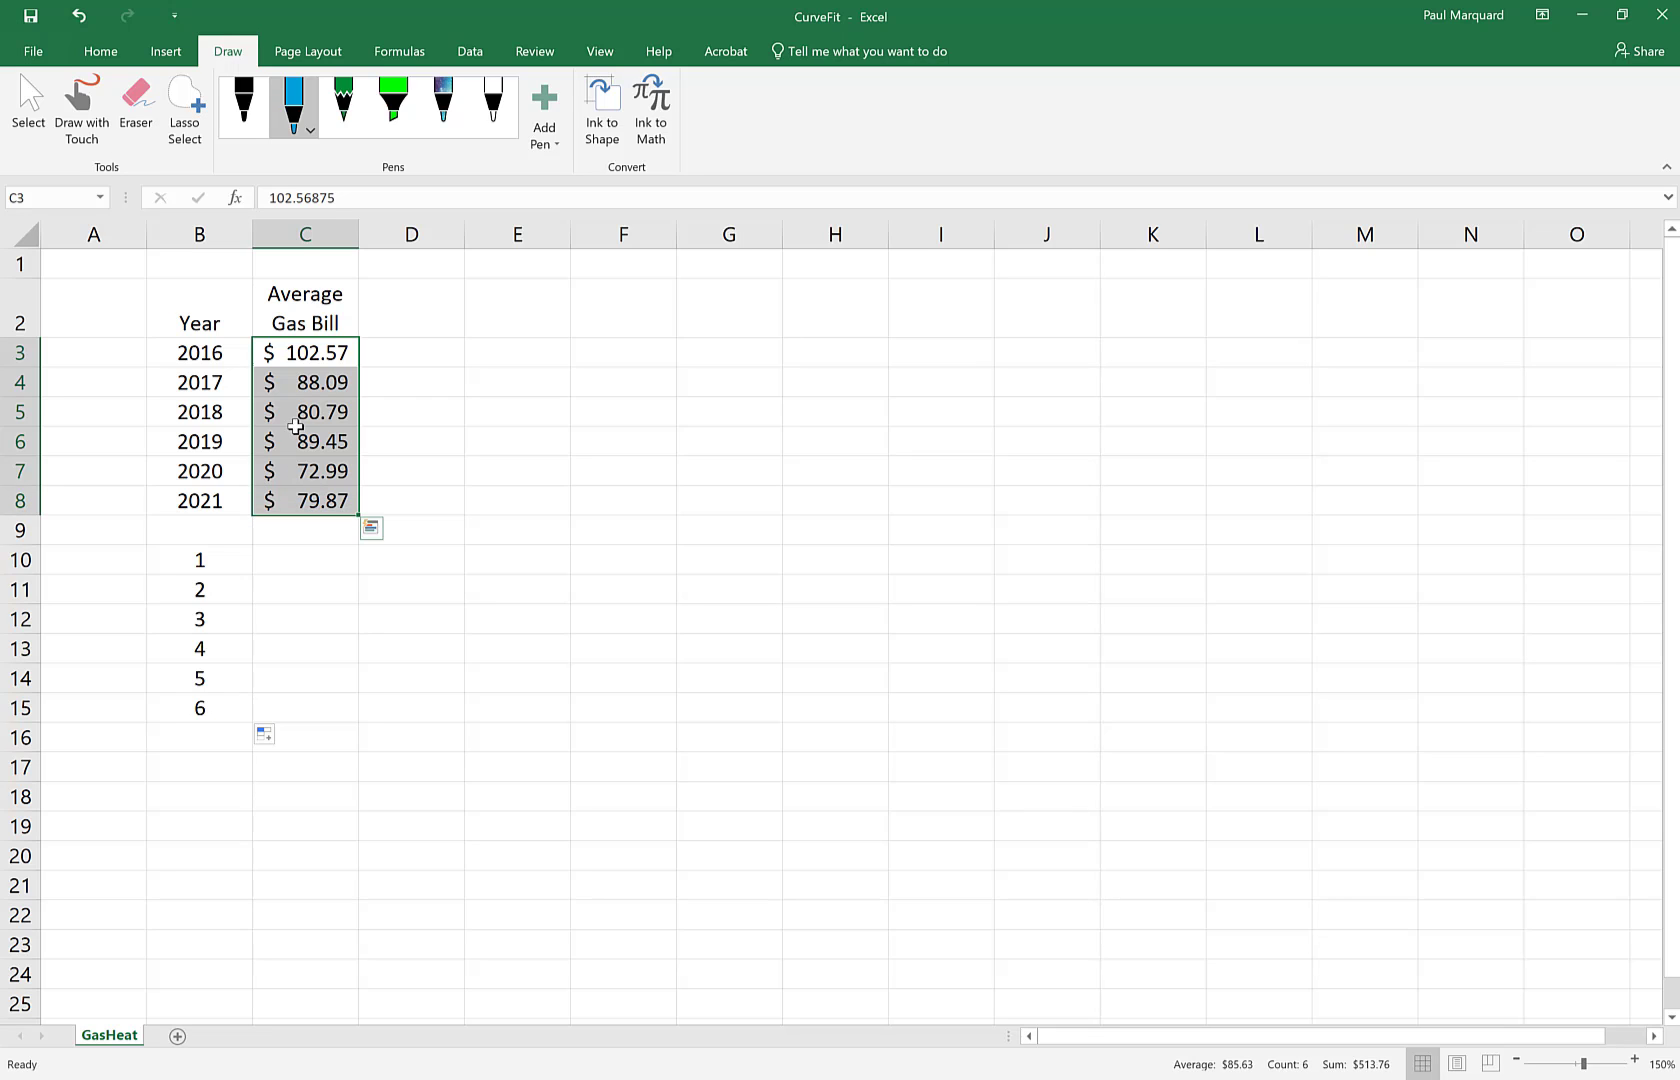
left_click(102, 52)
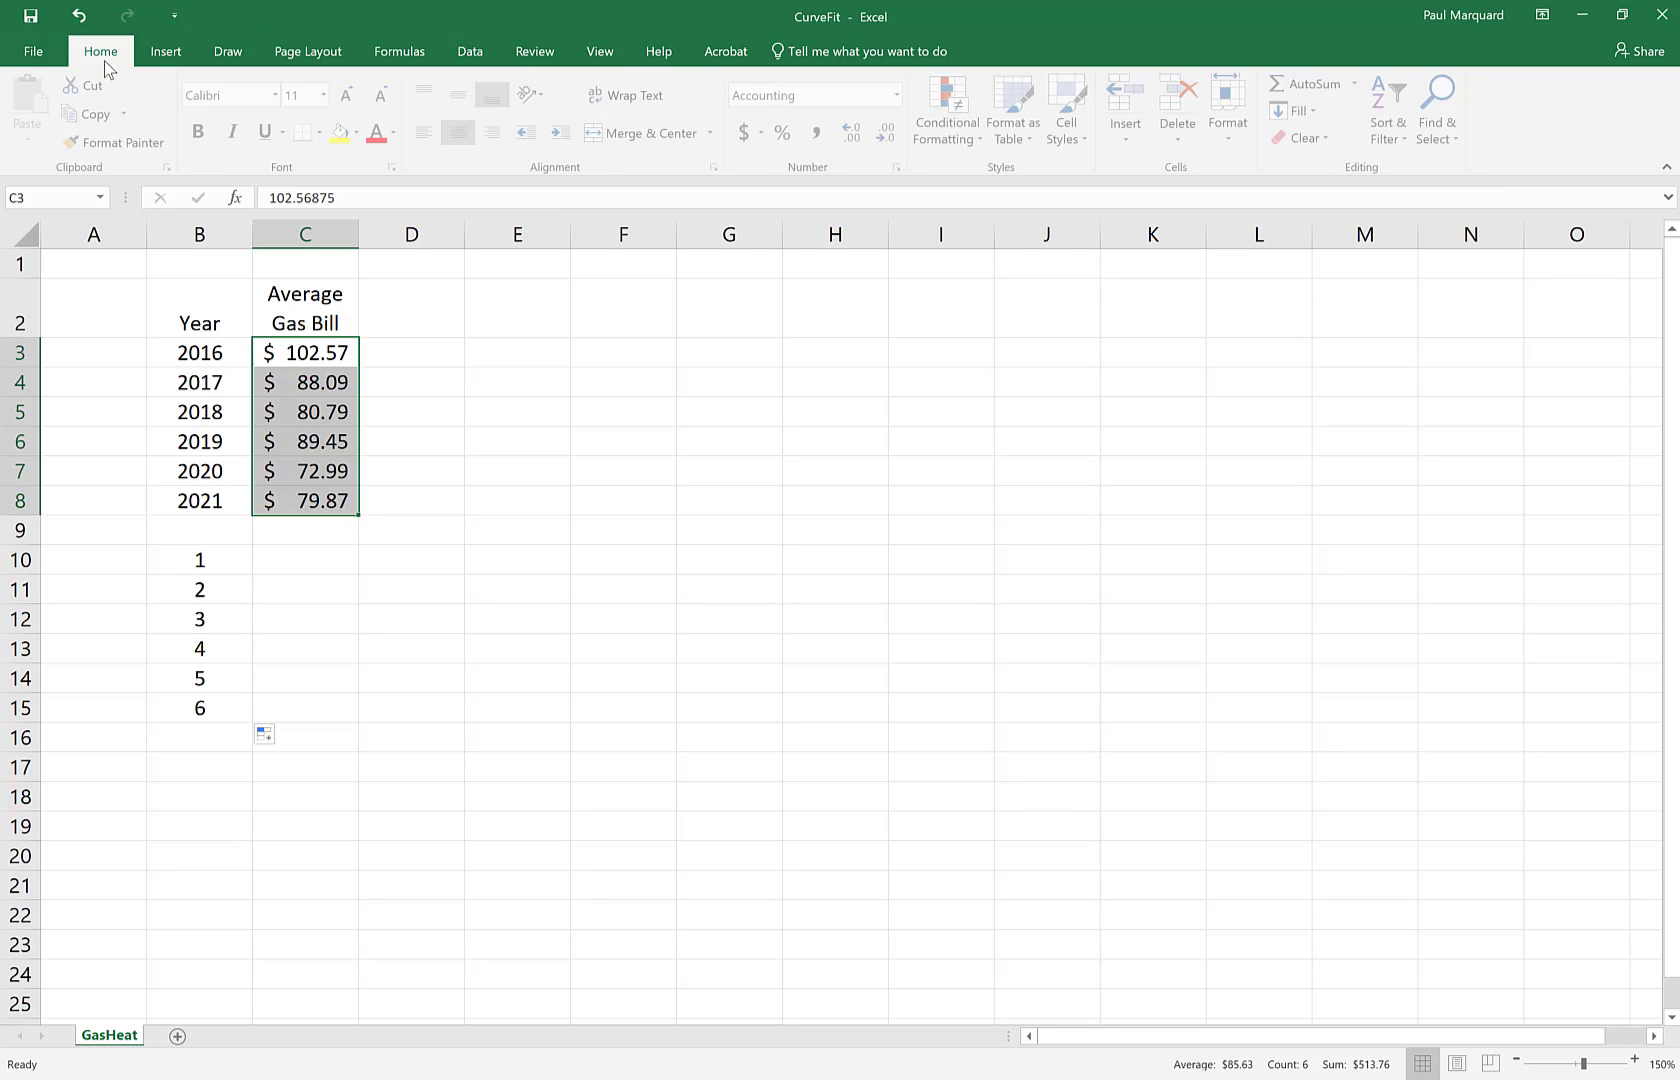
left_click(93, 114)
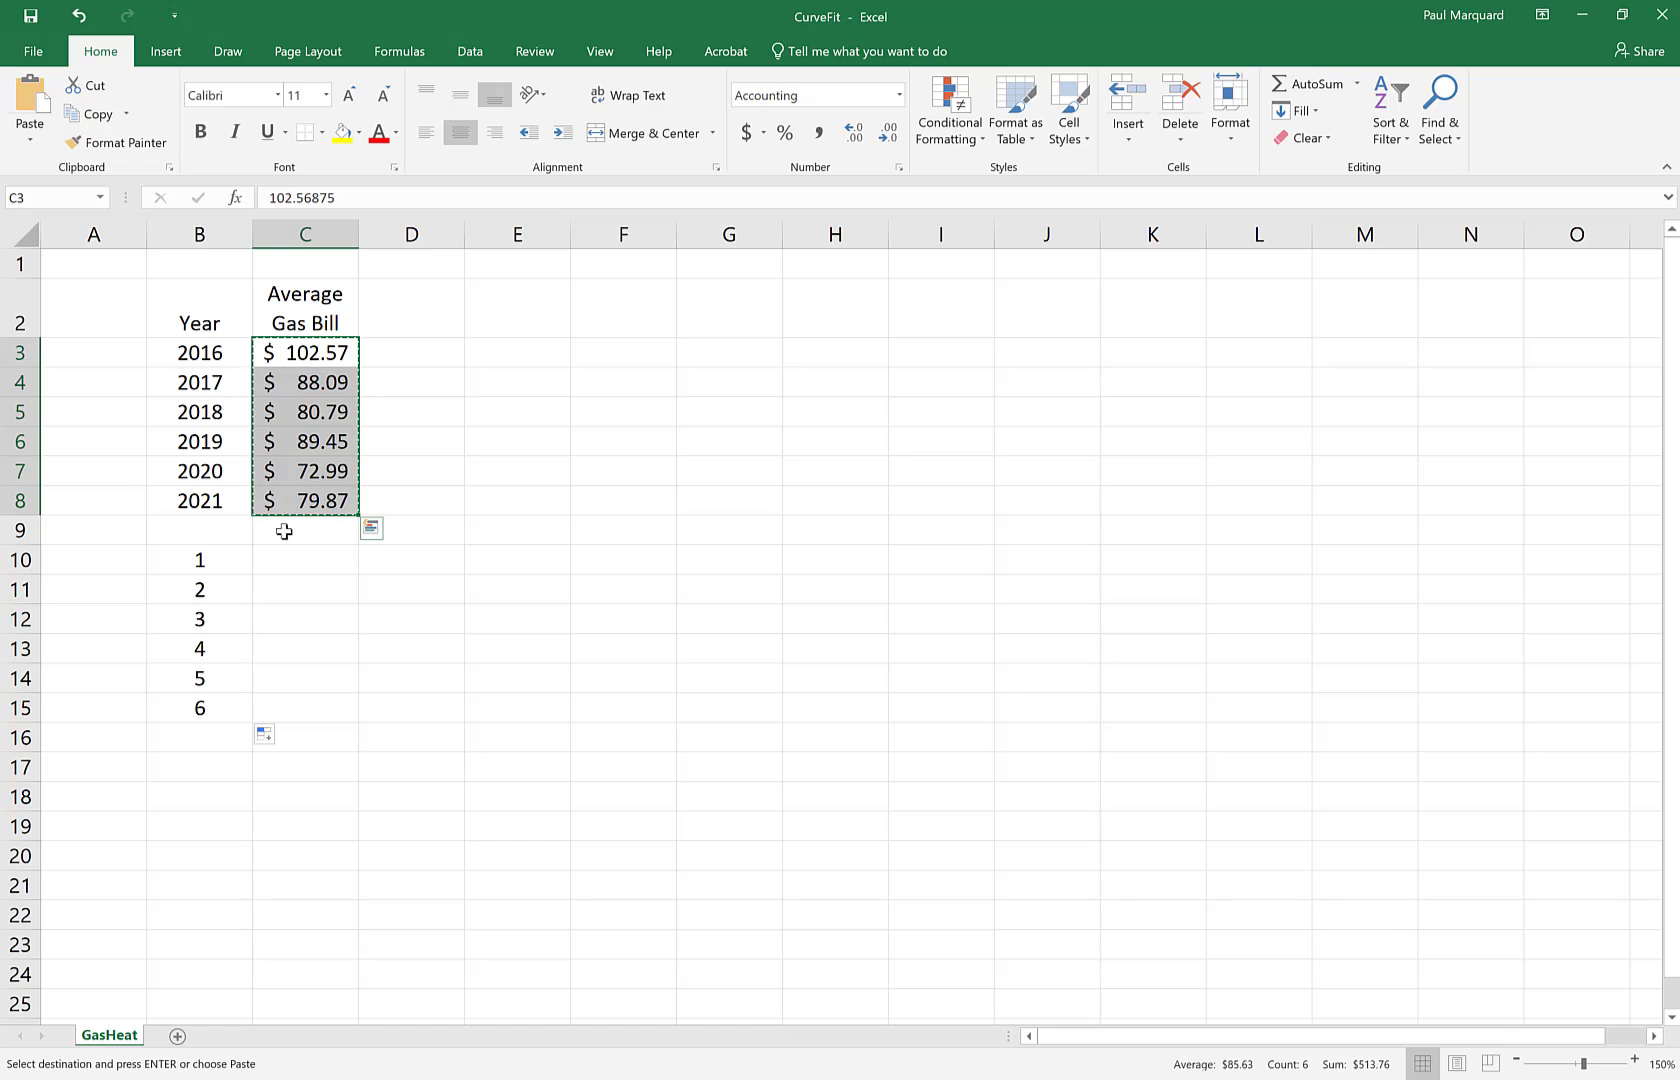
left_click(288, 560)
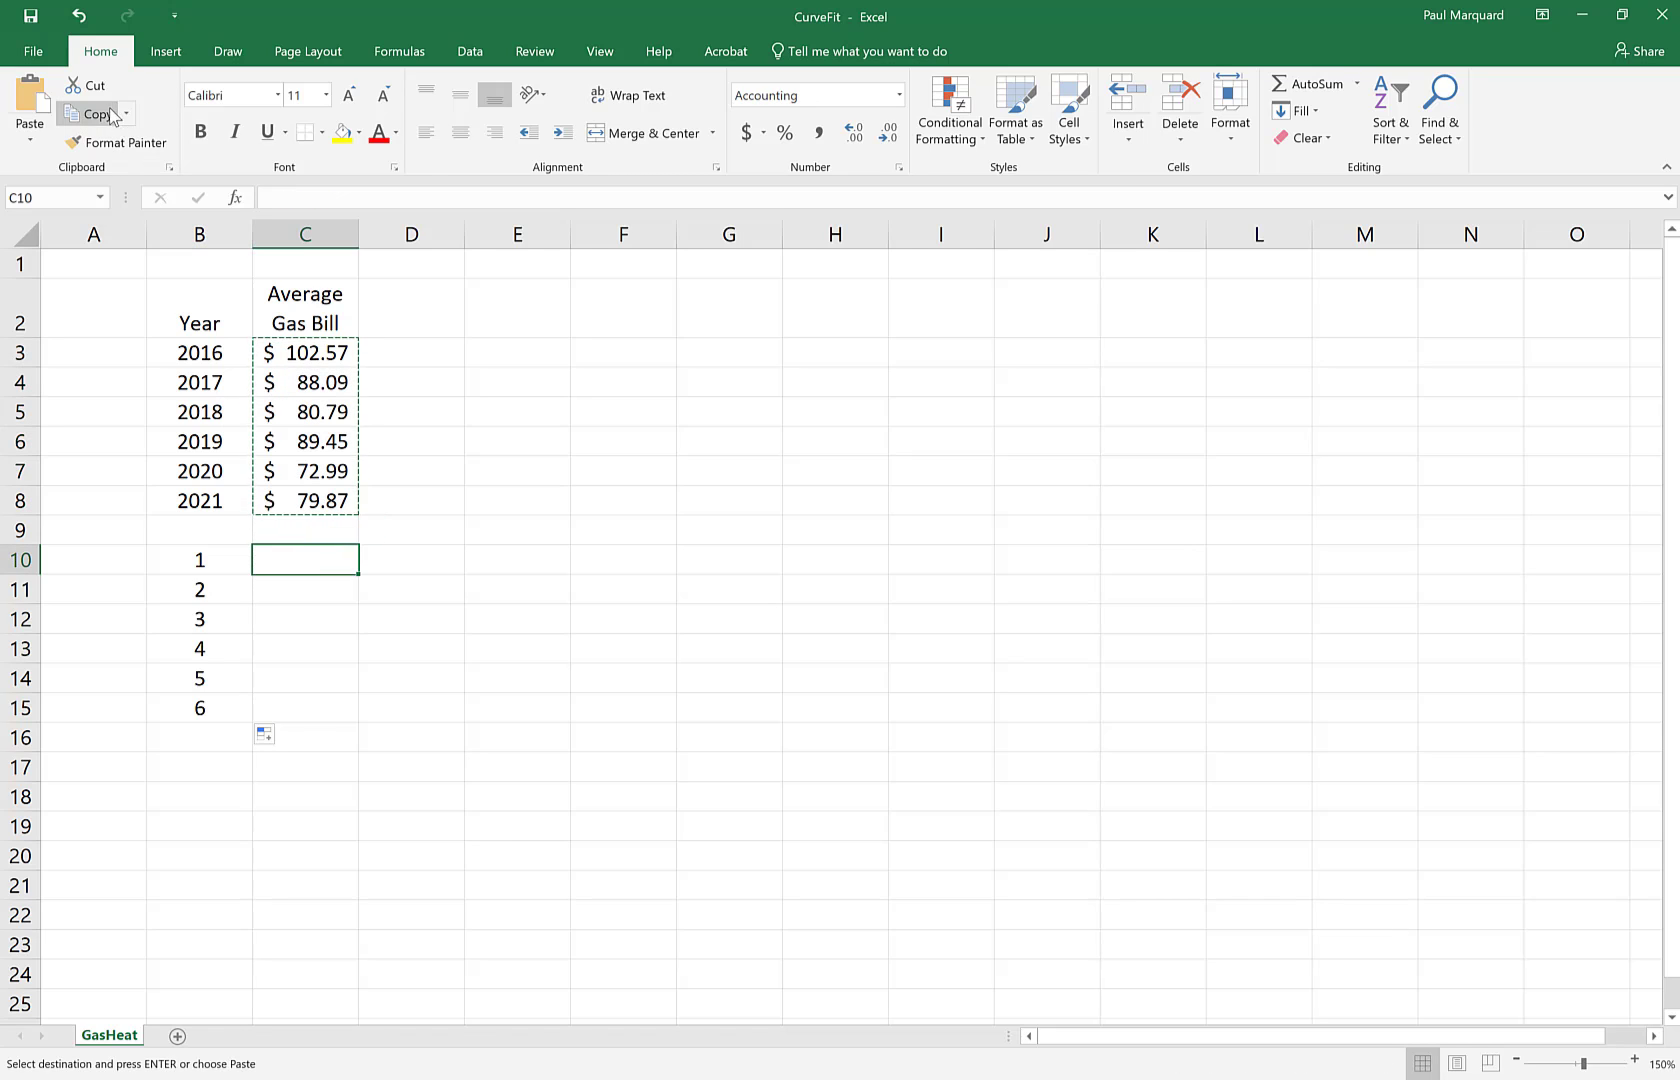
left_click(33, 96)
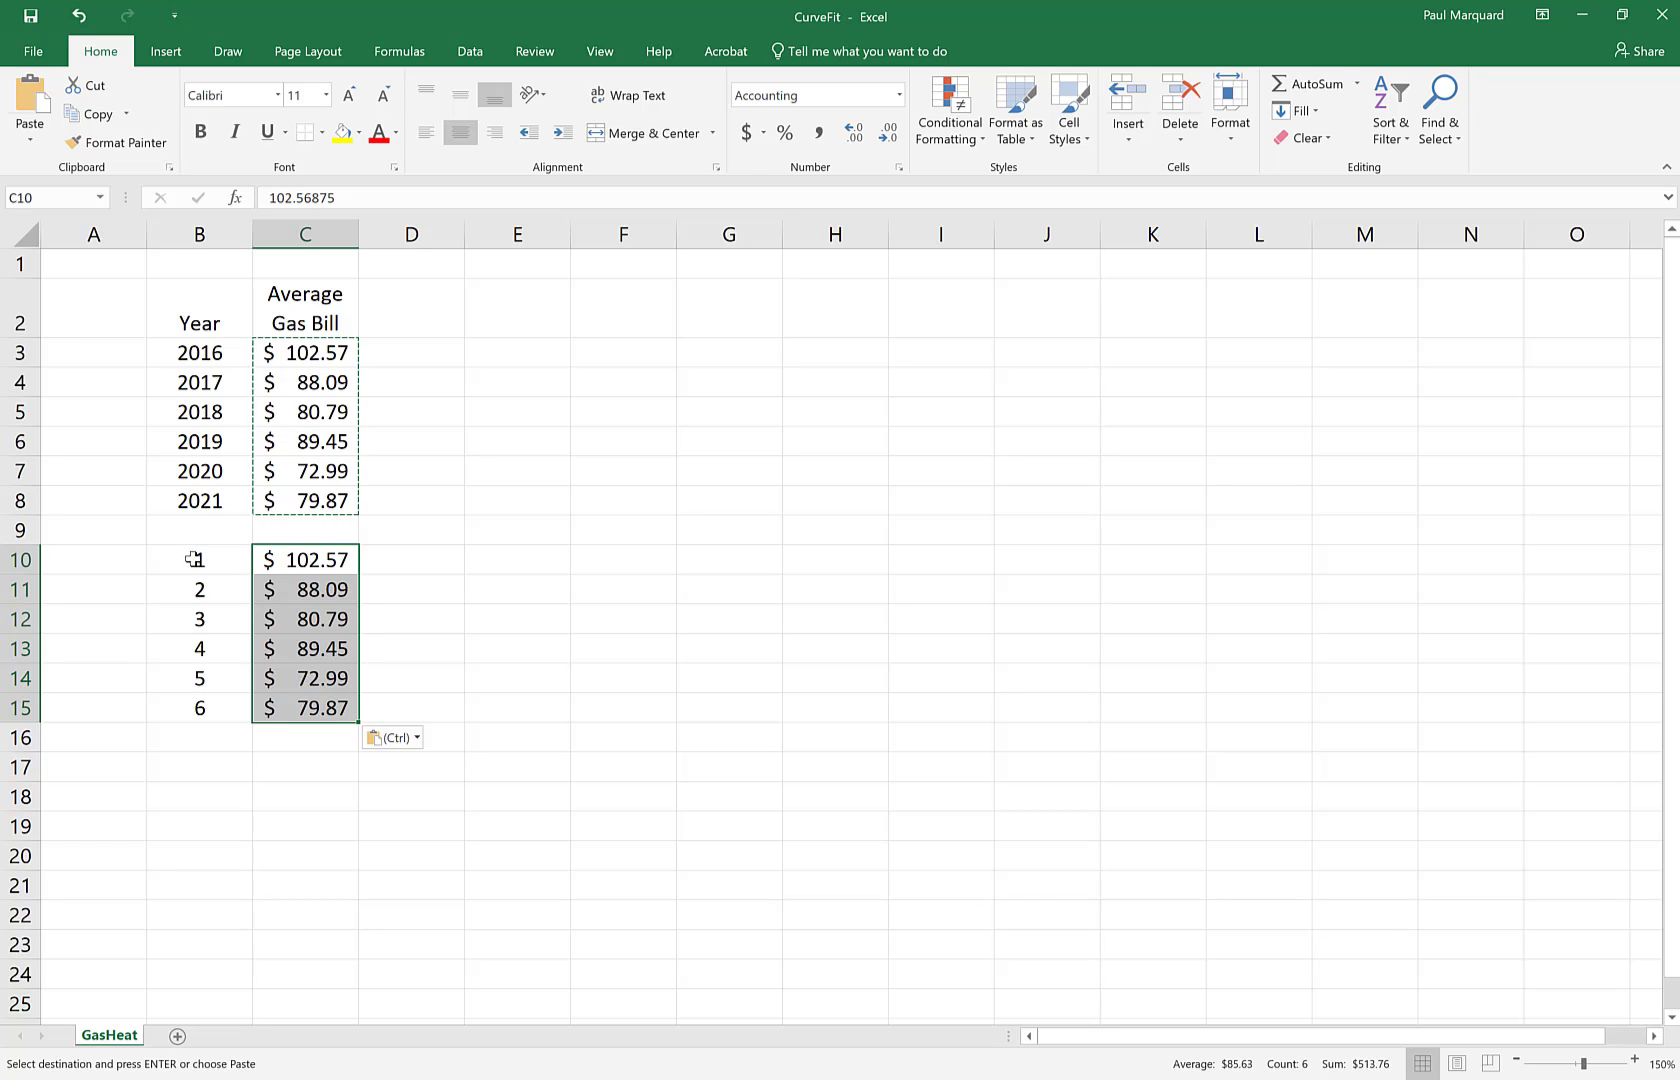
left_click_drag(193, 559, 289, 717)
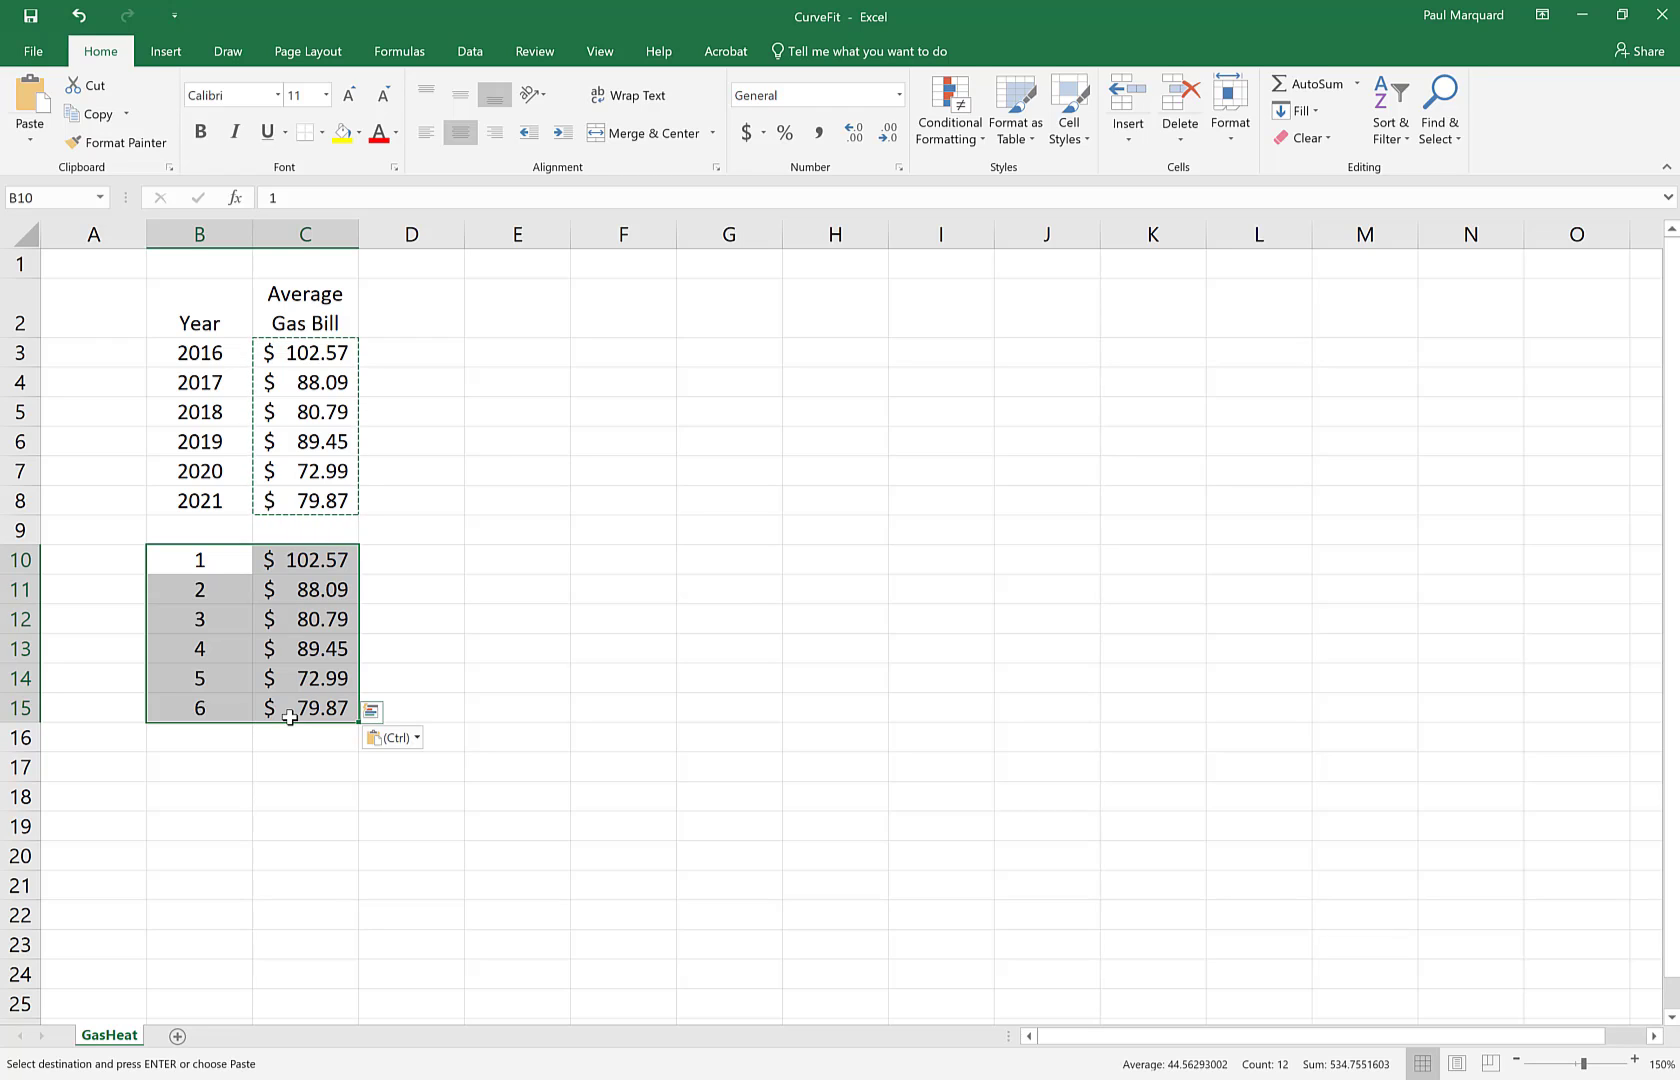
left_click(189, 557)
left_click_drag(186, 580, 188, 704)
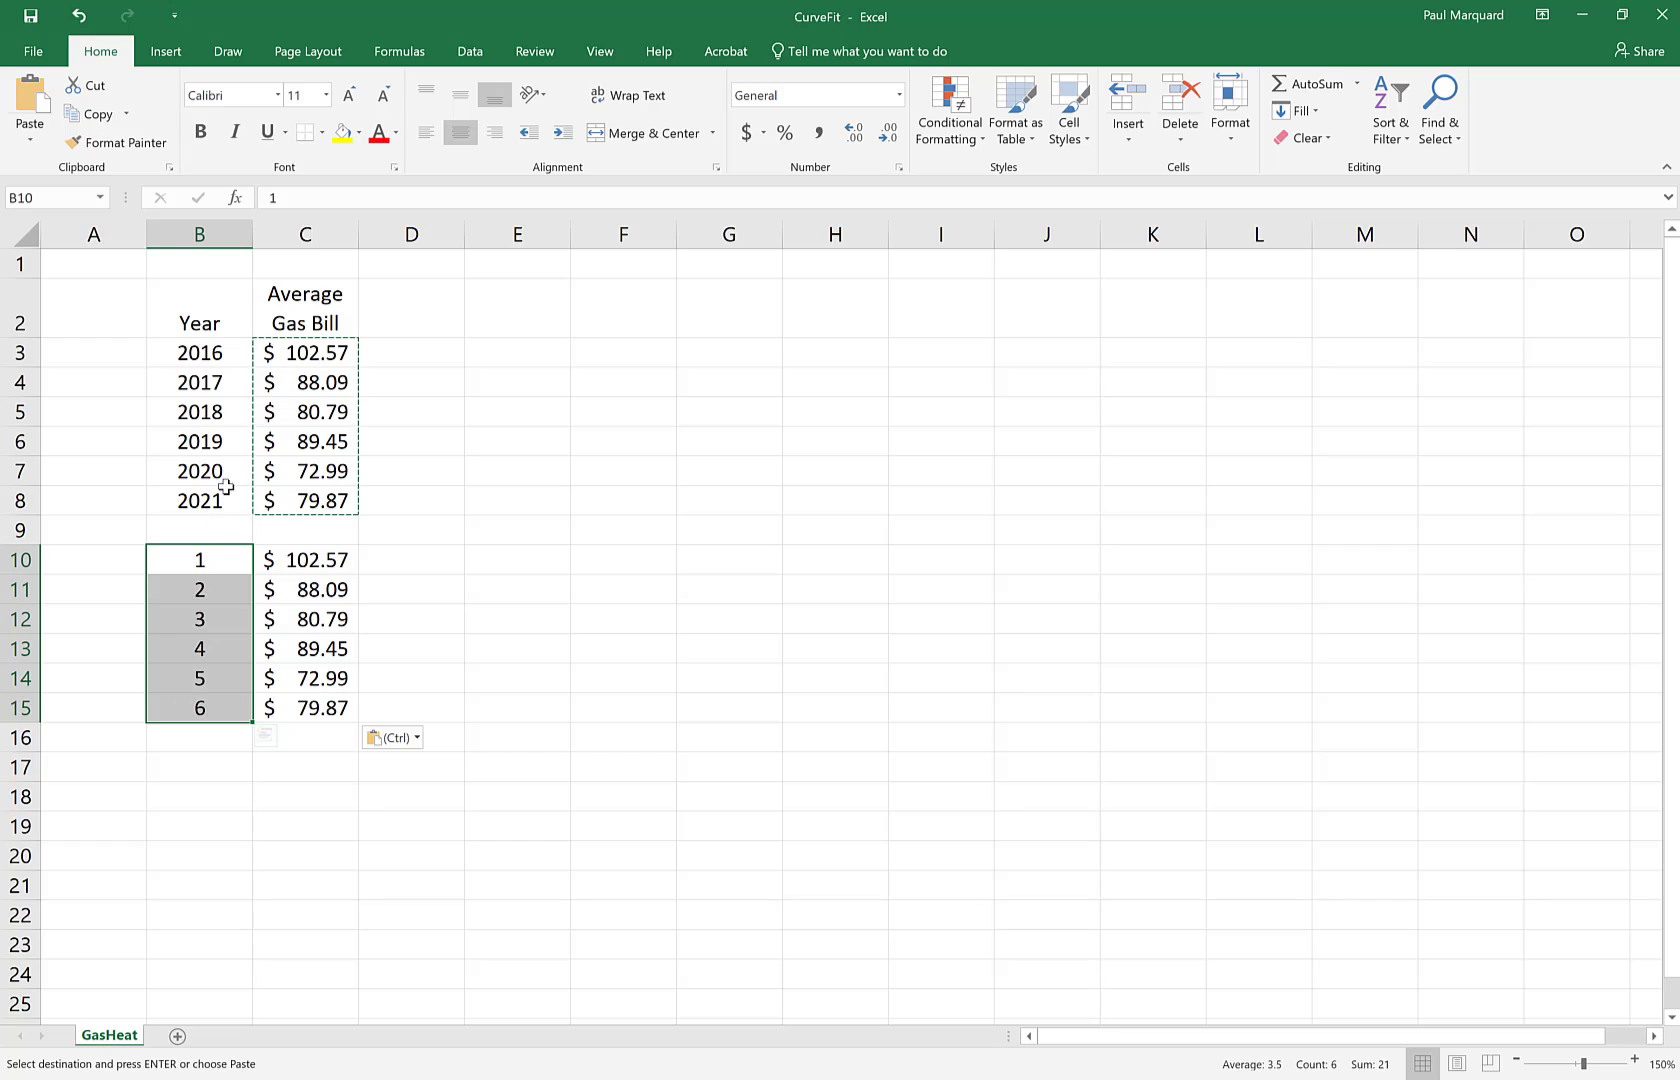
left_click_drag(295, 347, 270, 500)
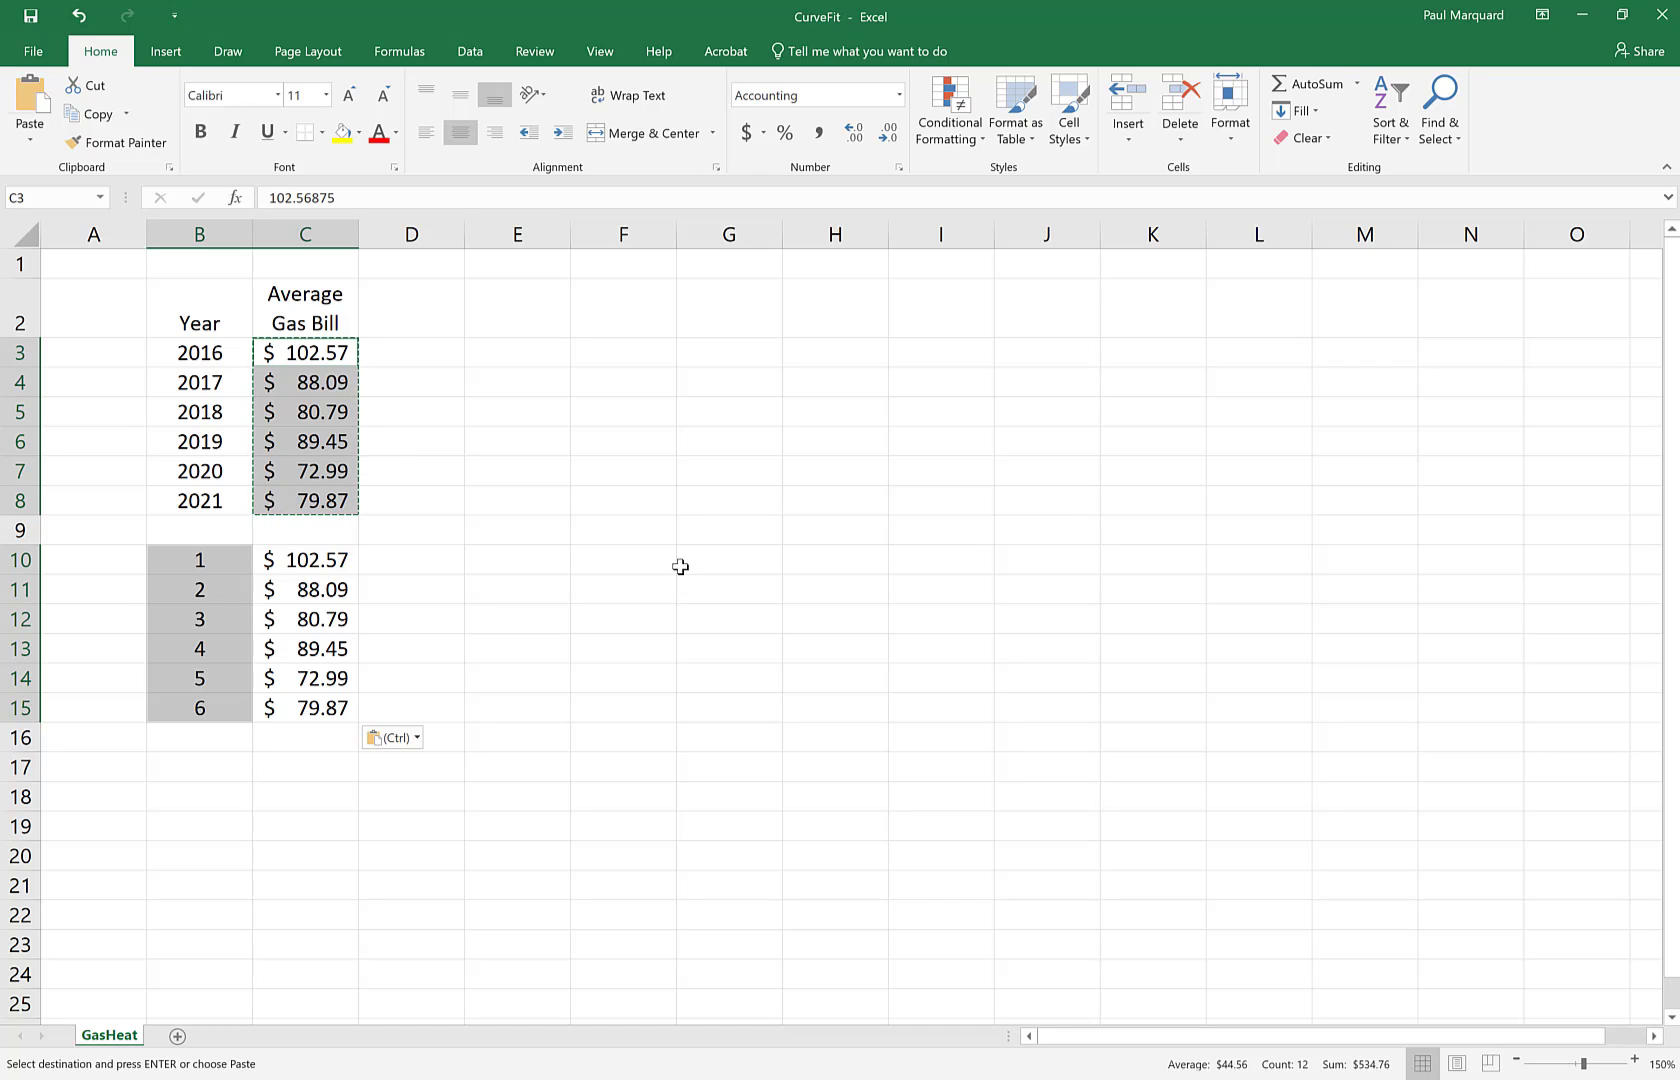
Step: Insert a markers-only scatter chart from the numbered gas bill data in B10:C15
left_click(206, 567)
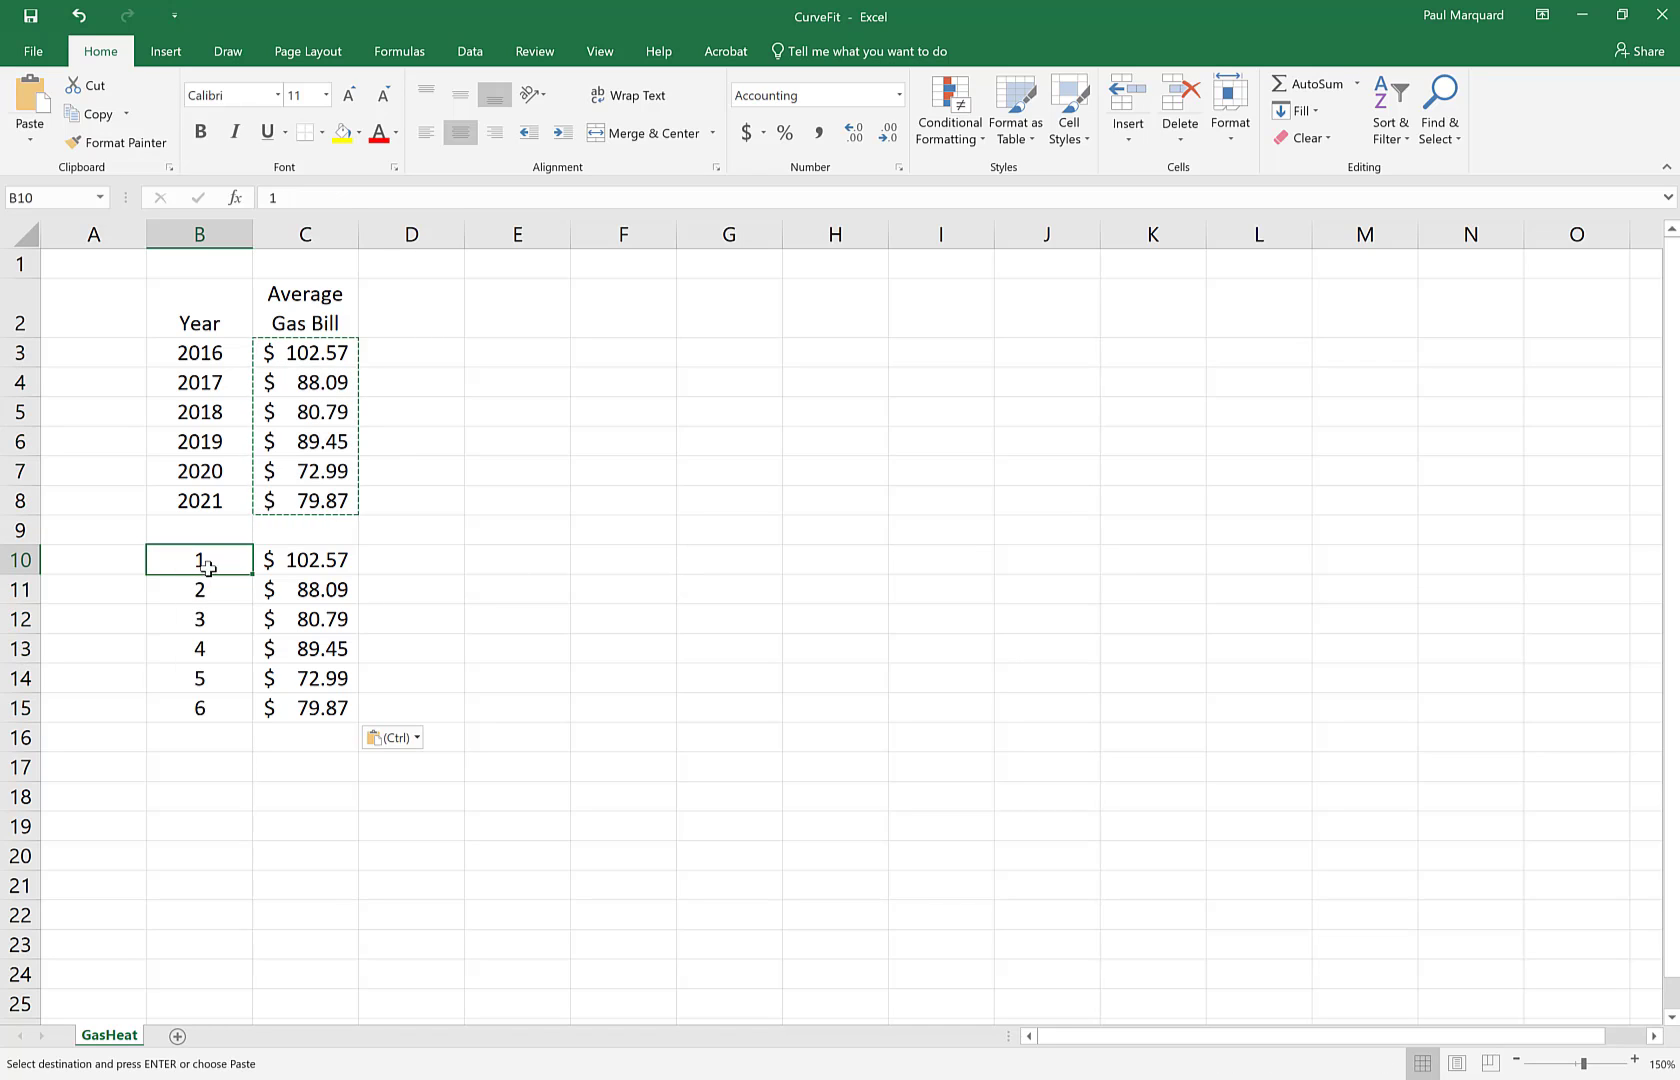
left_click_drag(206, 567, 297, 702)
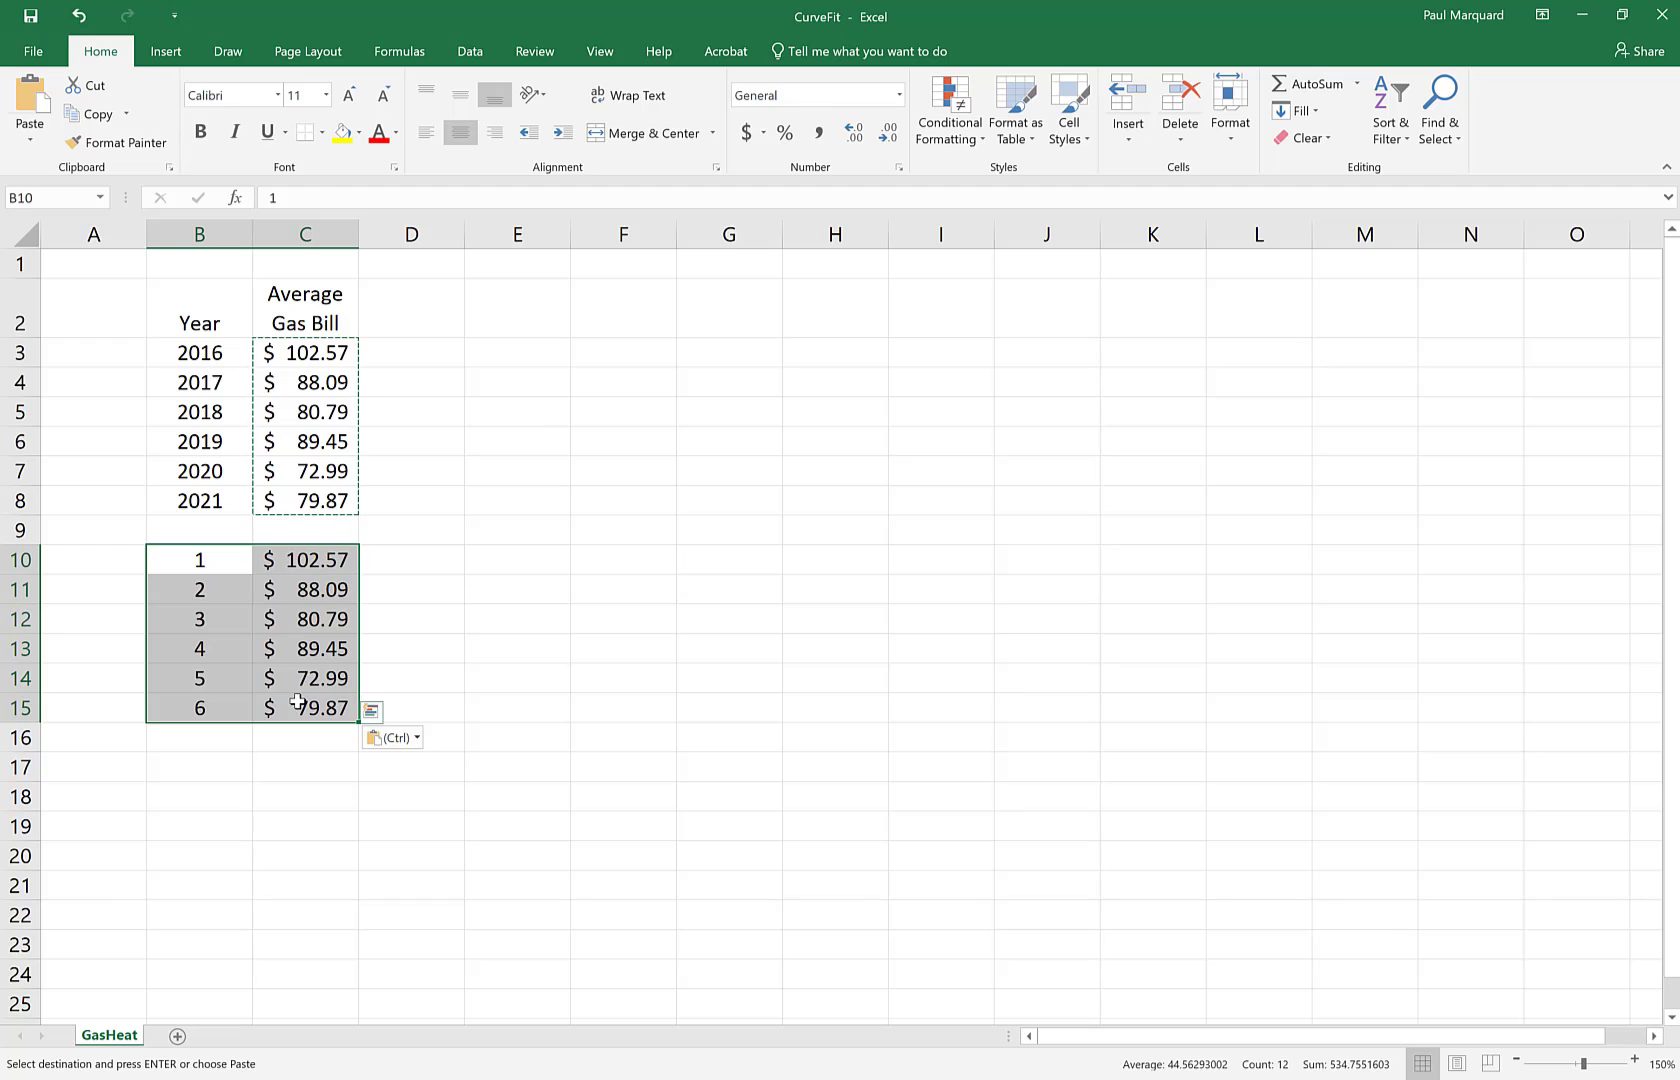
left_click(161, 52)
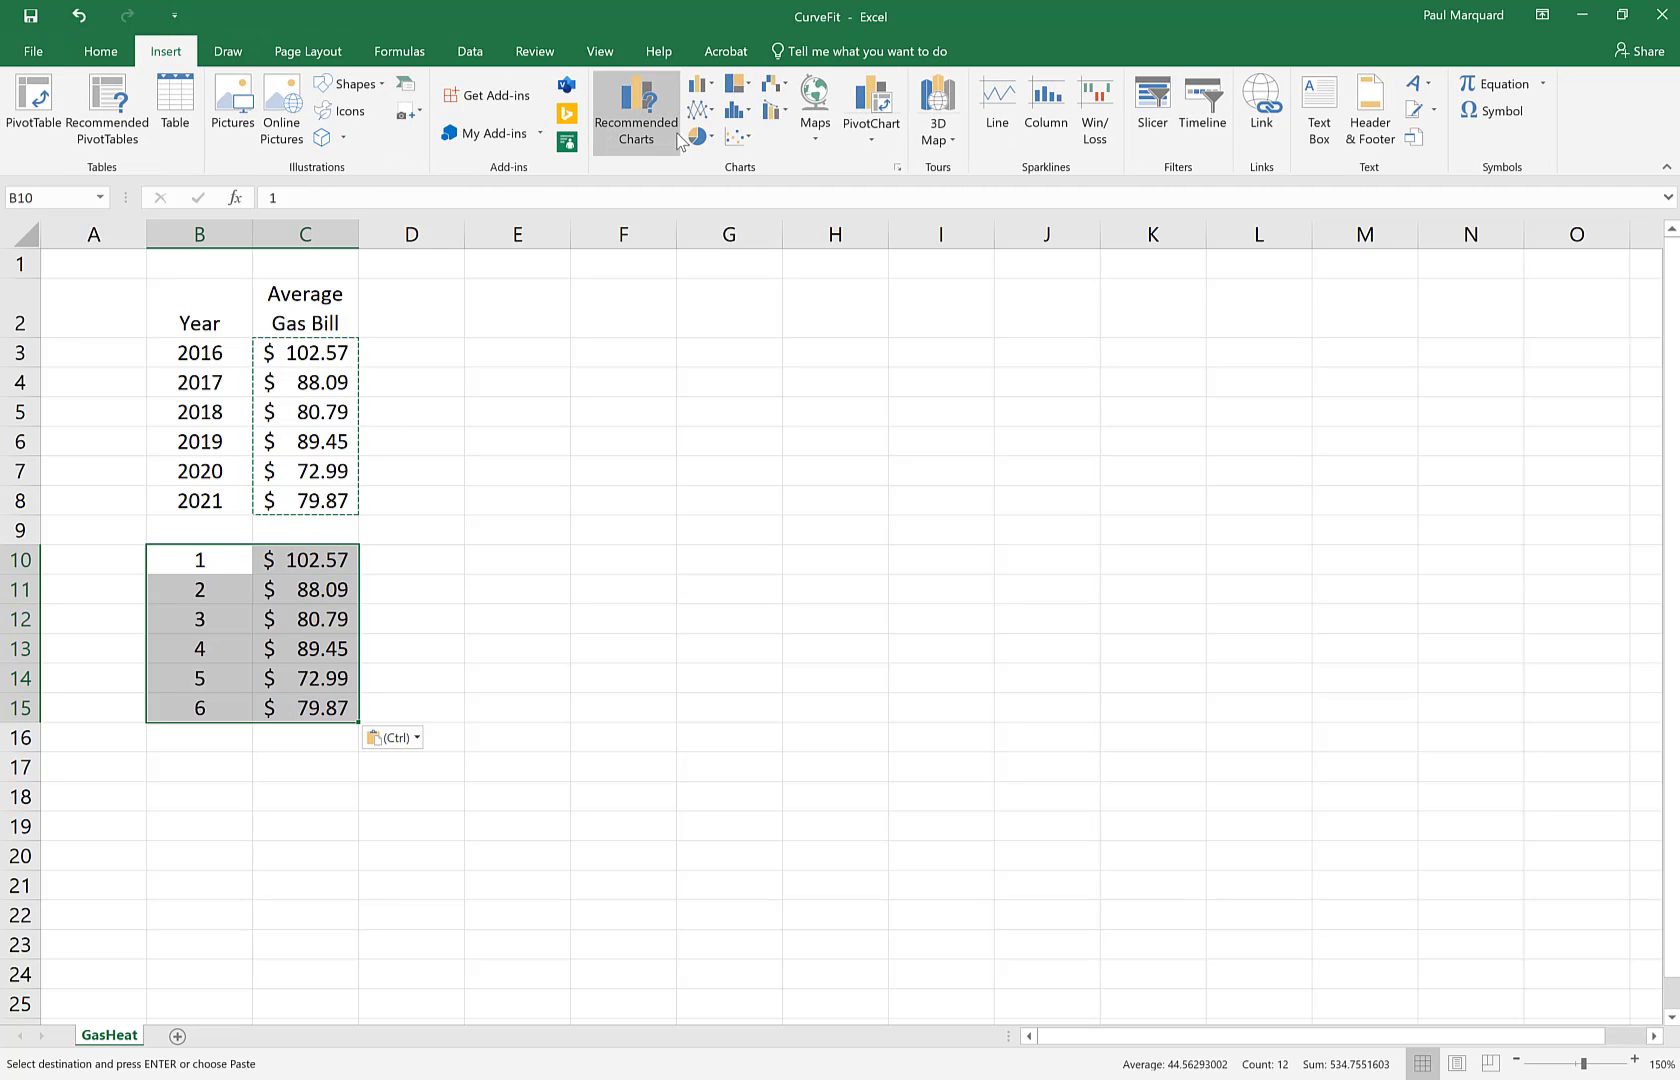
left_click(743, 139)
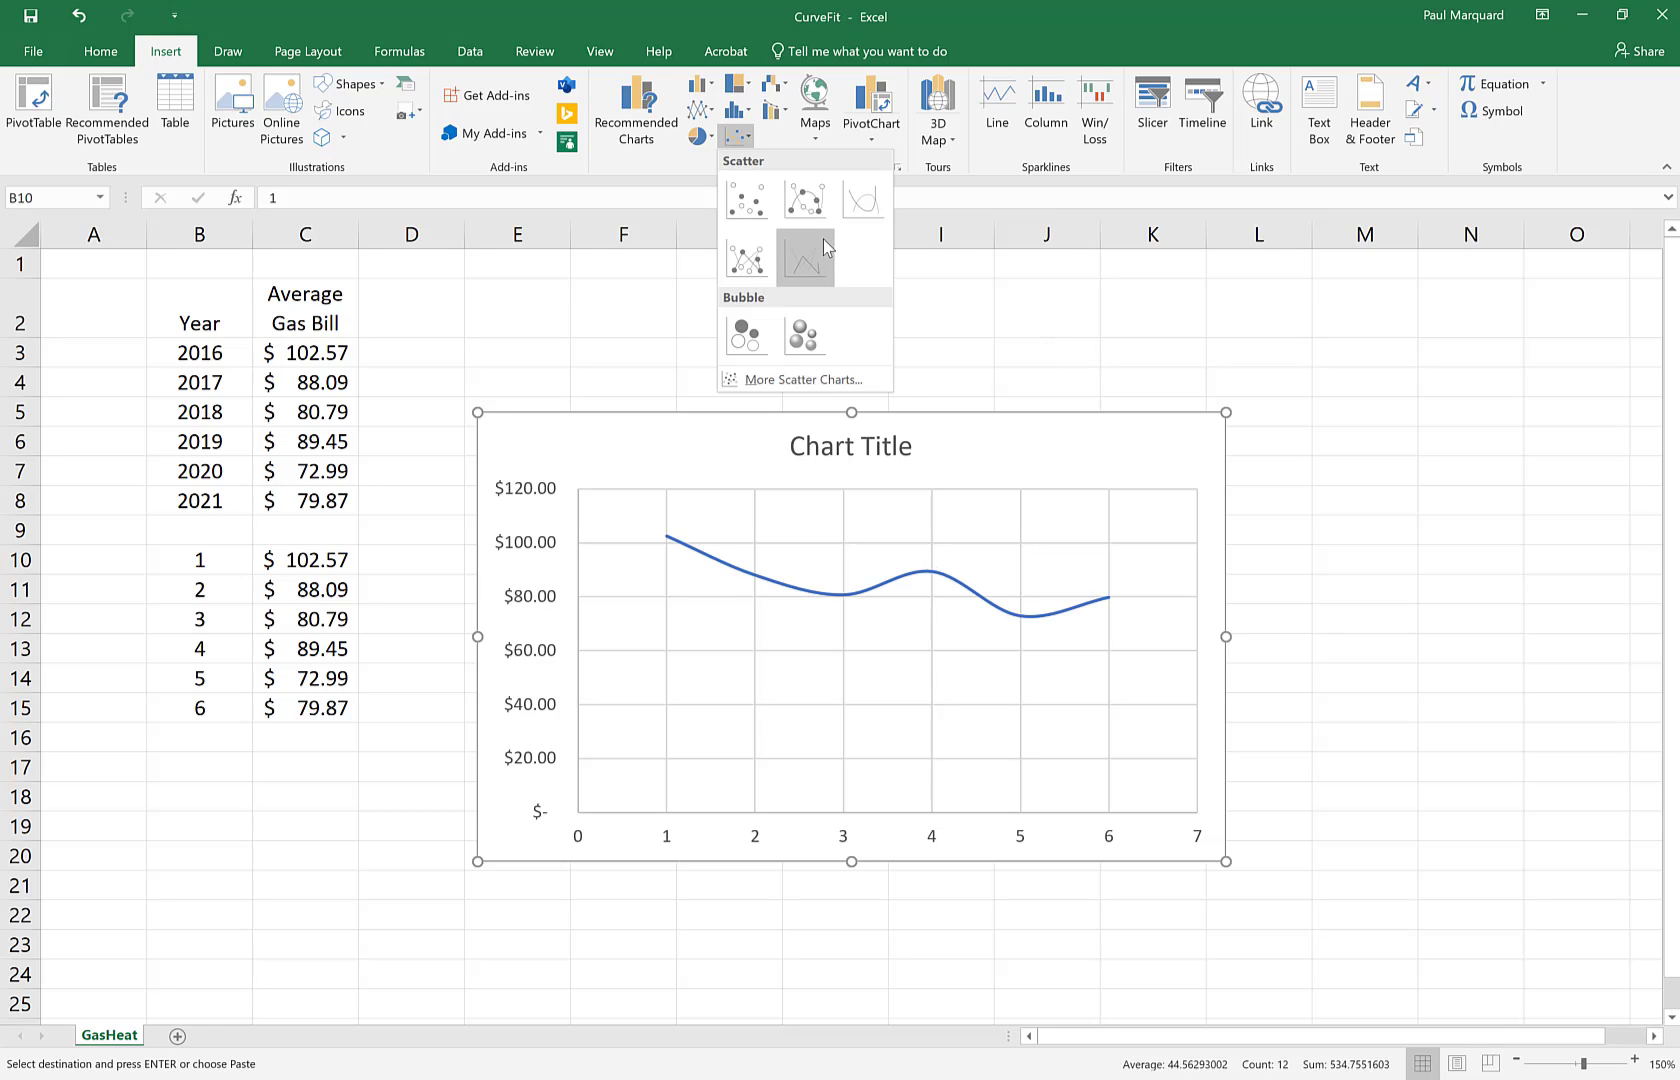
left_click(750, 203)
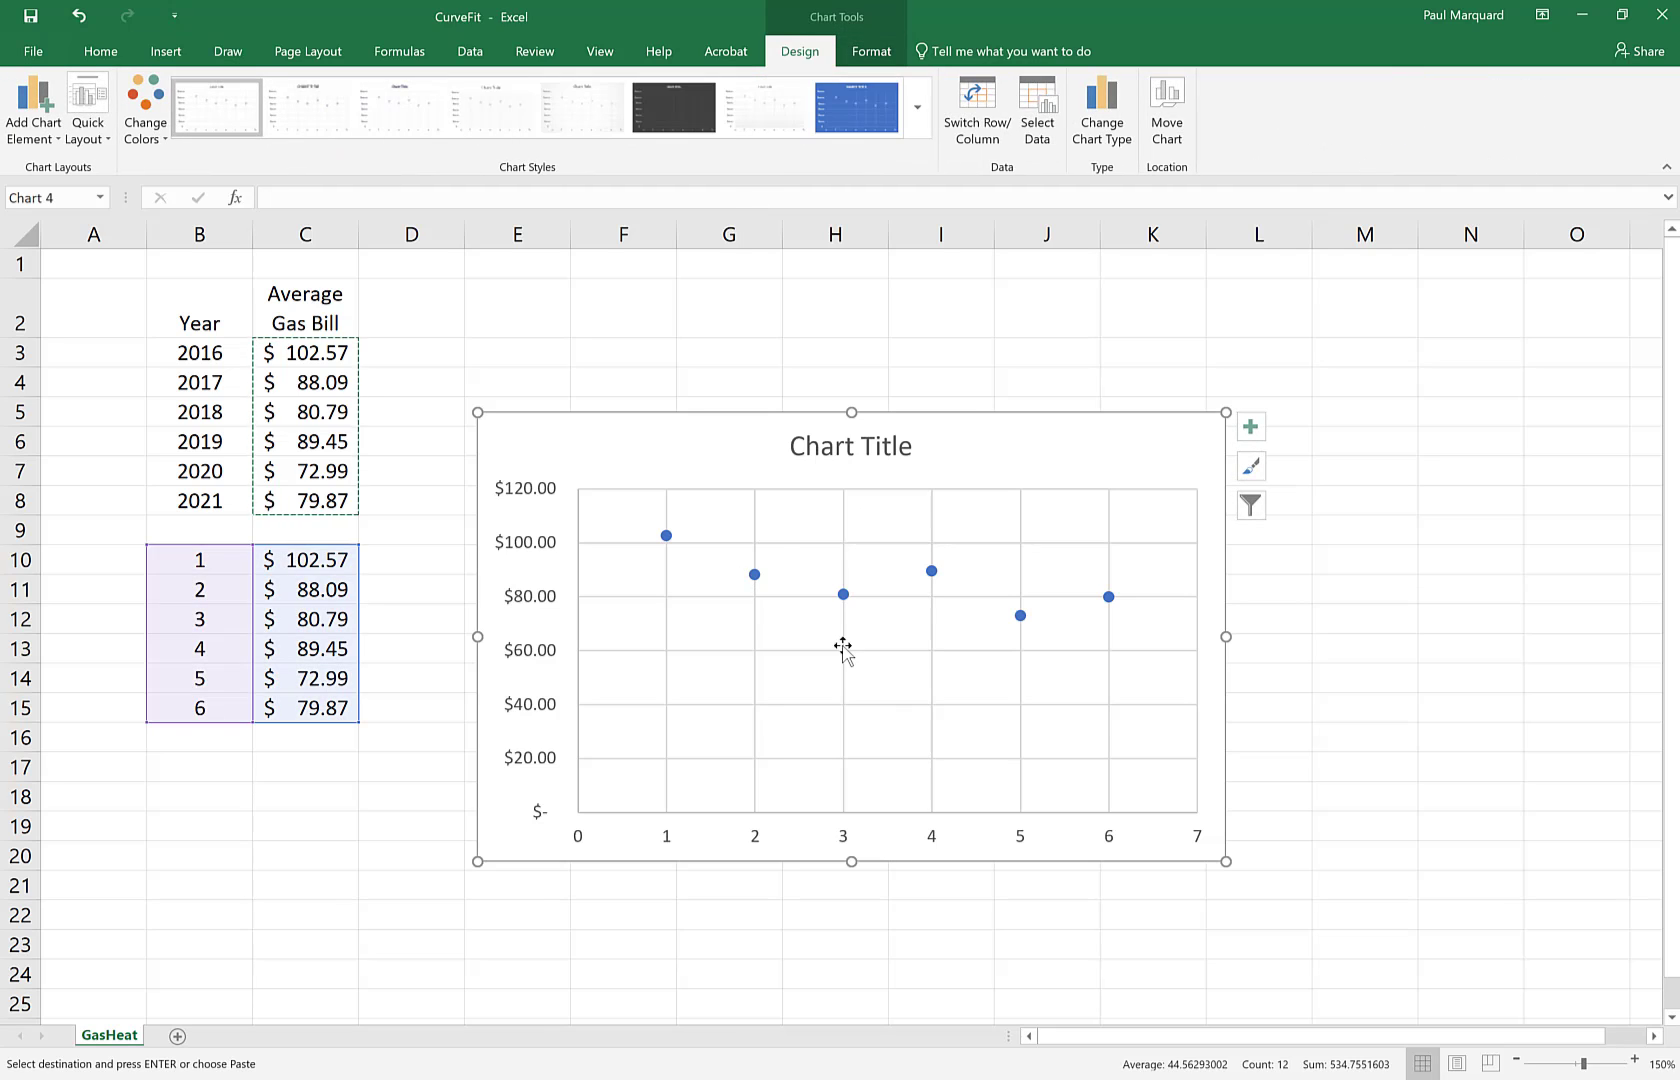
Step: Change the scatter chart's title to "Gas Bill"
left_click(800, 440)
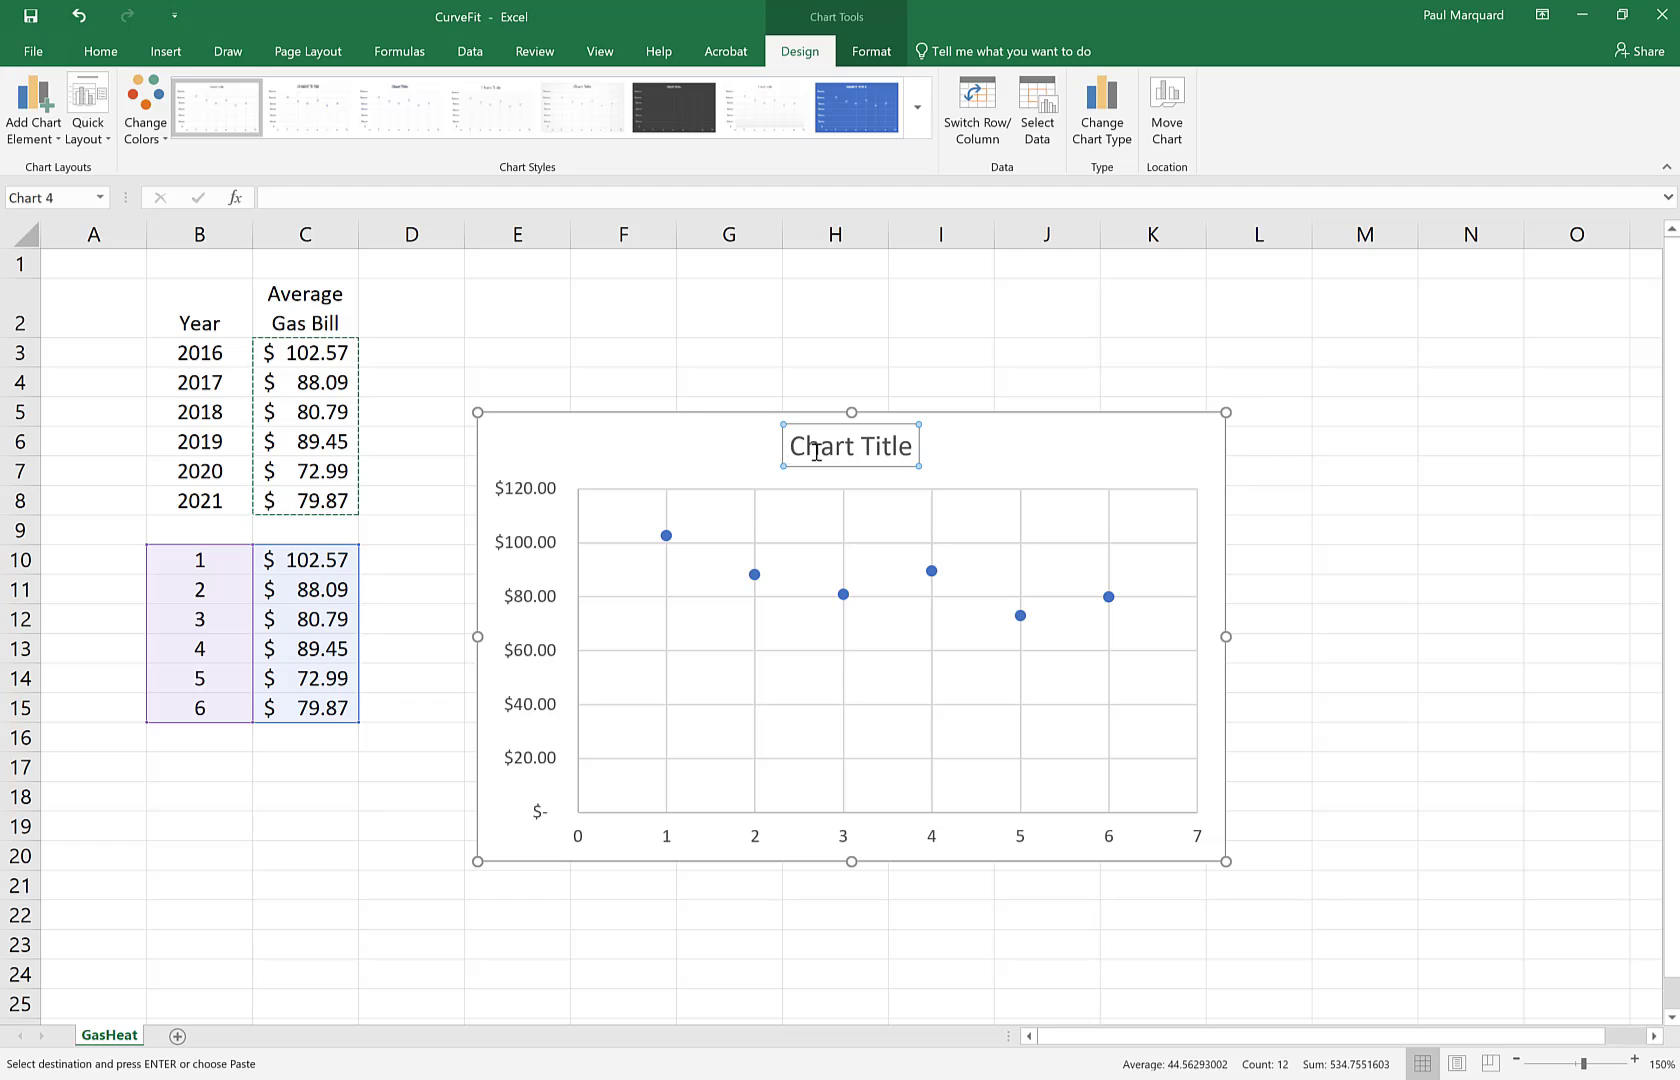
triple_click(816, 452)
type("G")
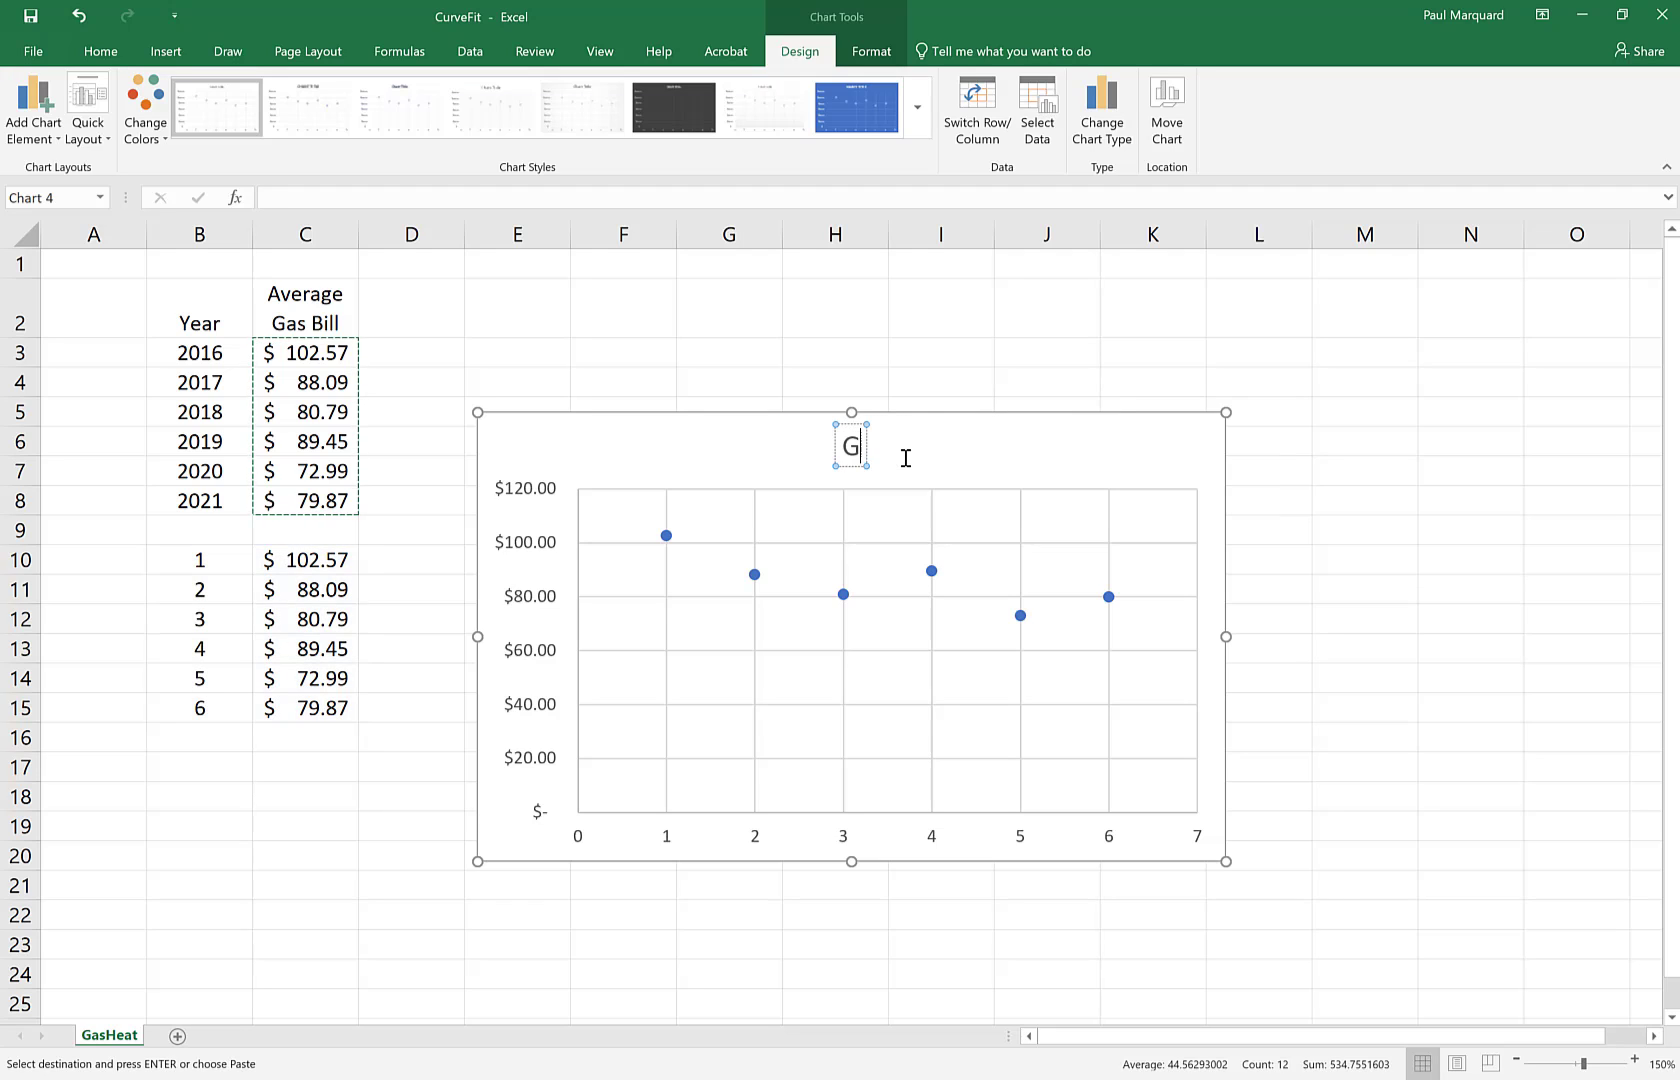
type("as Bill")
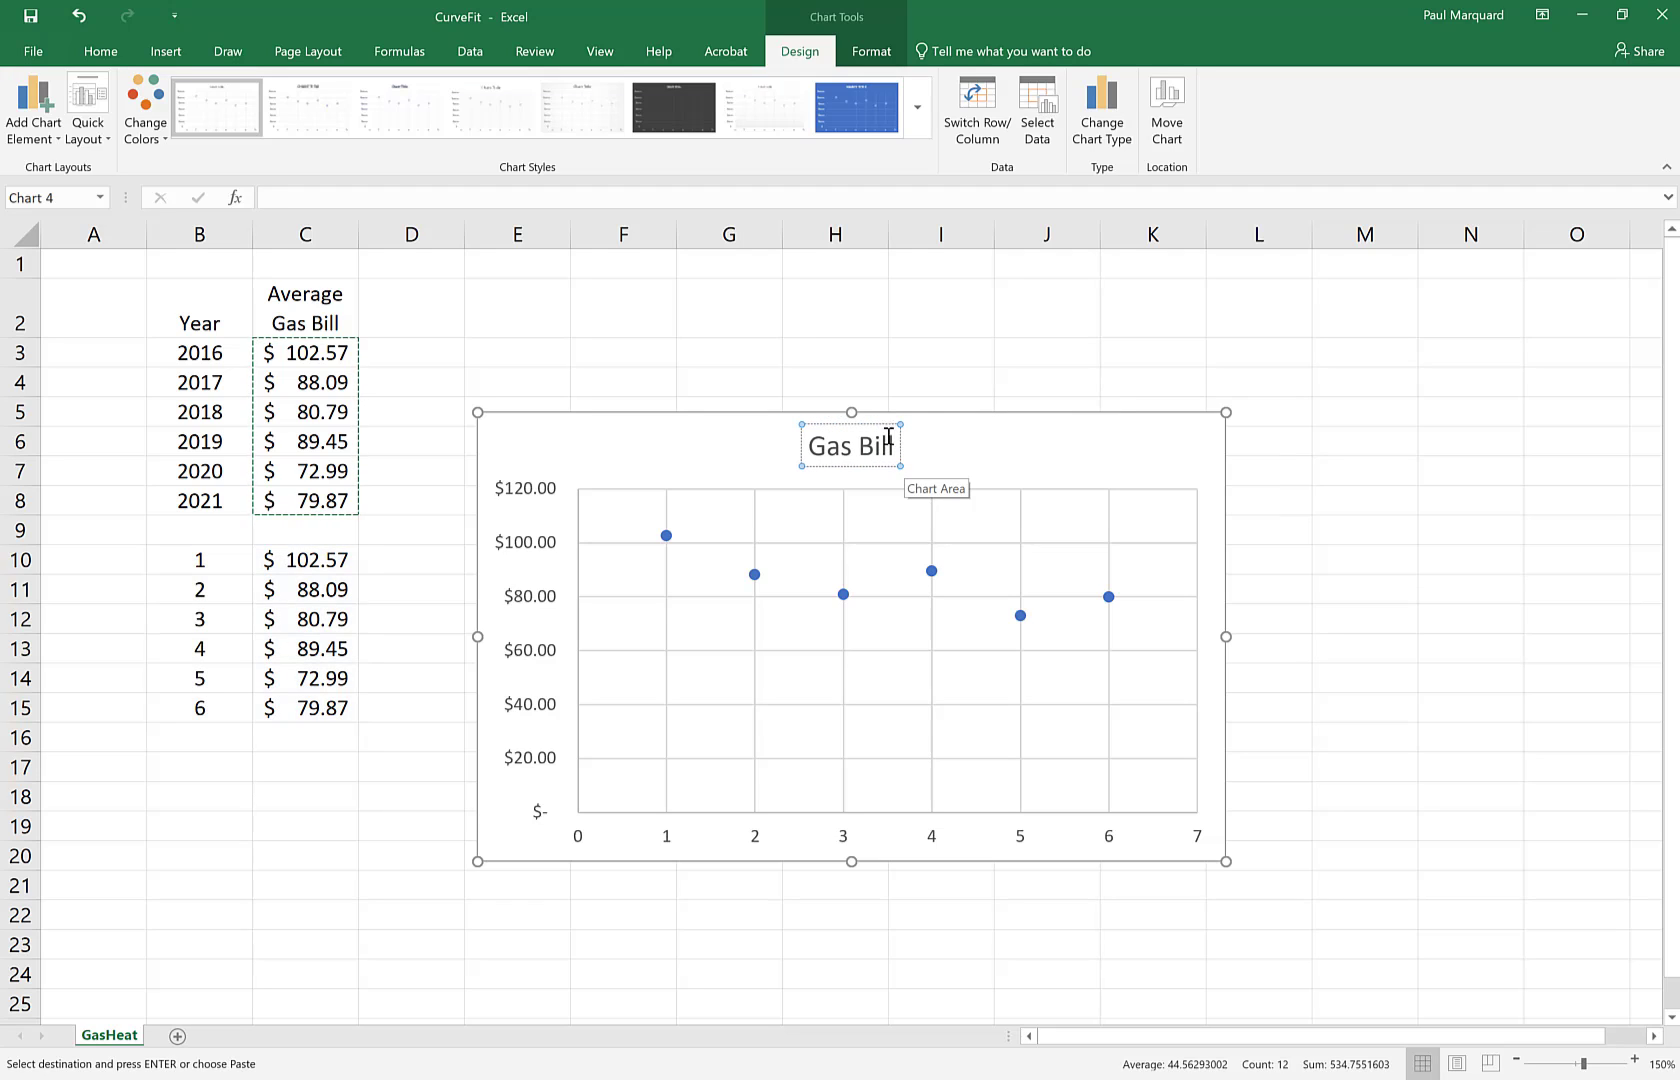
left_click(706, 440)
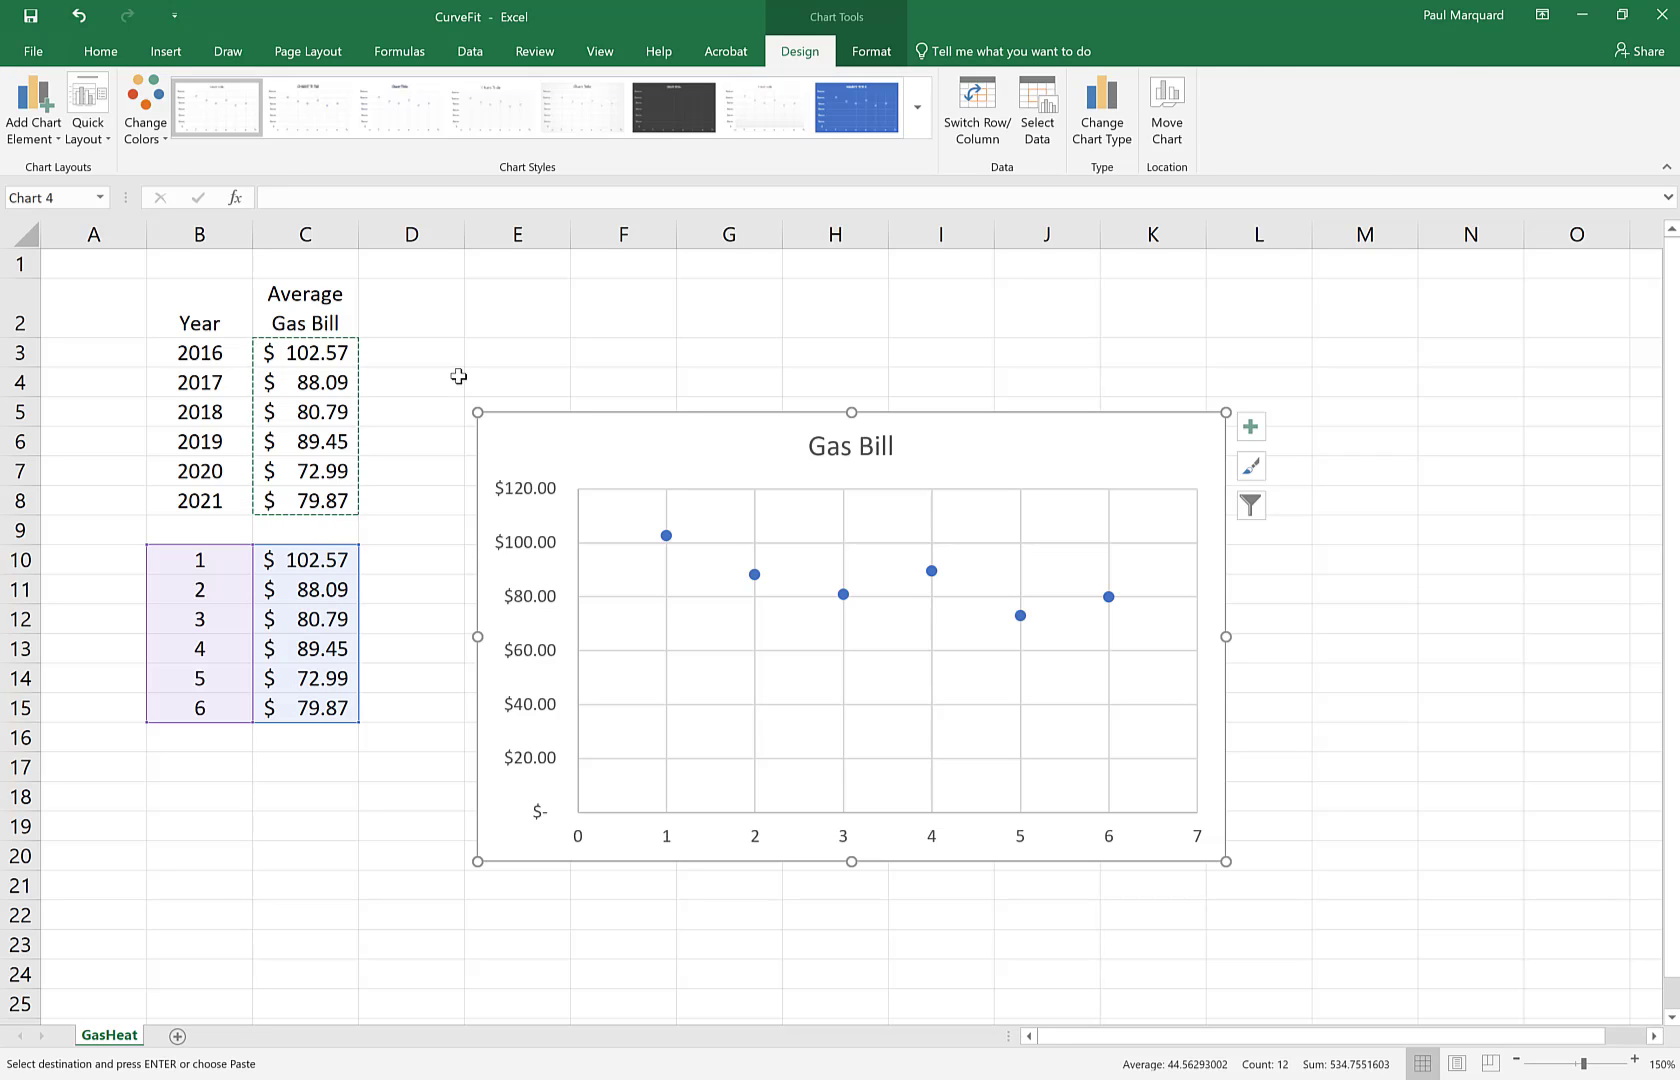
left_click_drag(542, 477, 1183, 714)
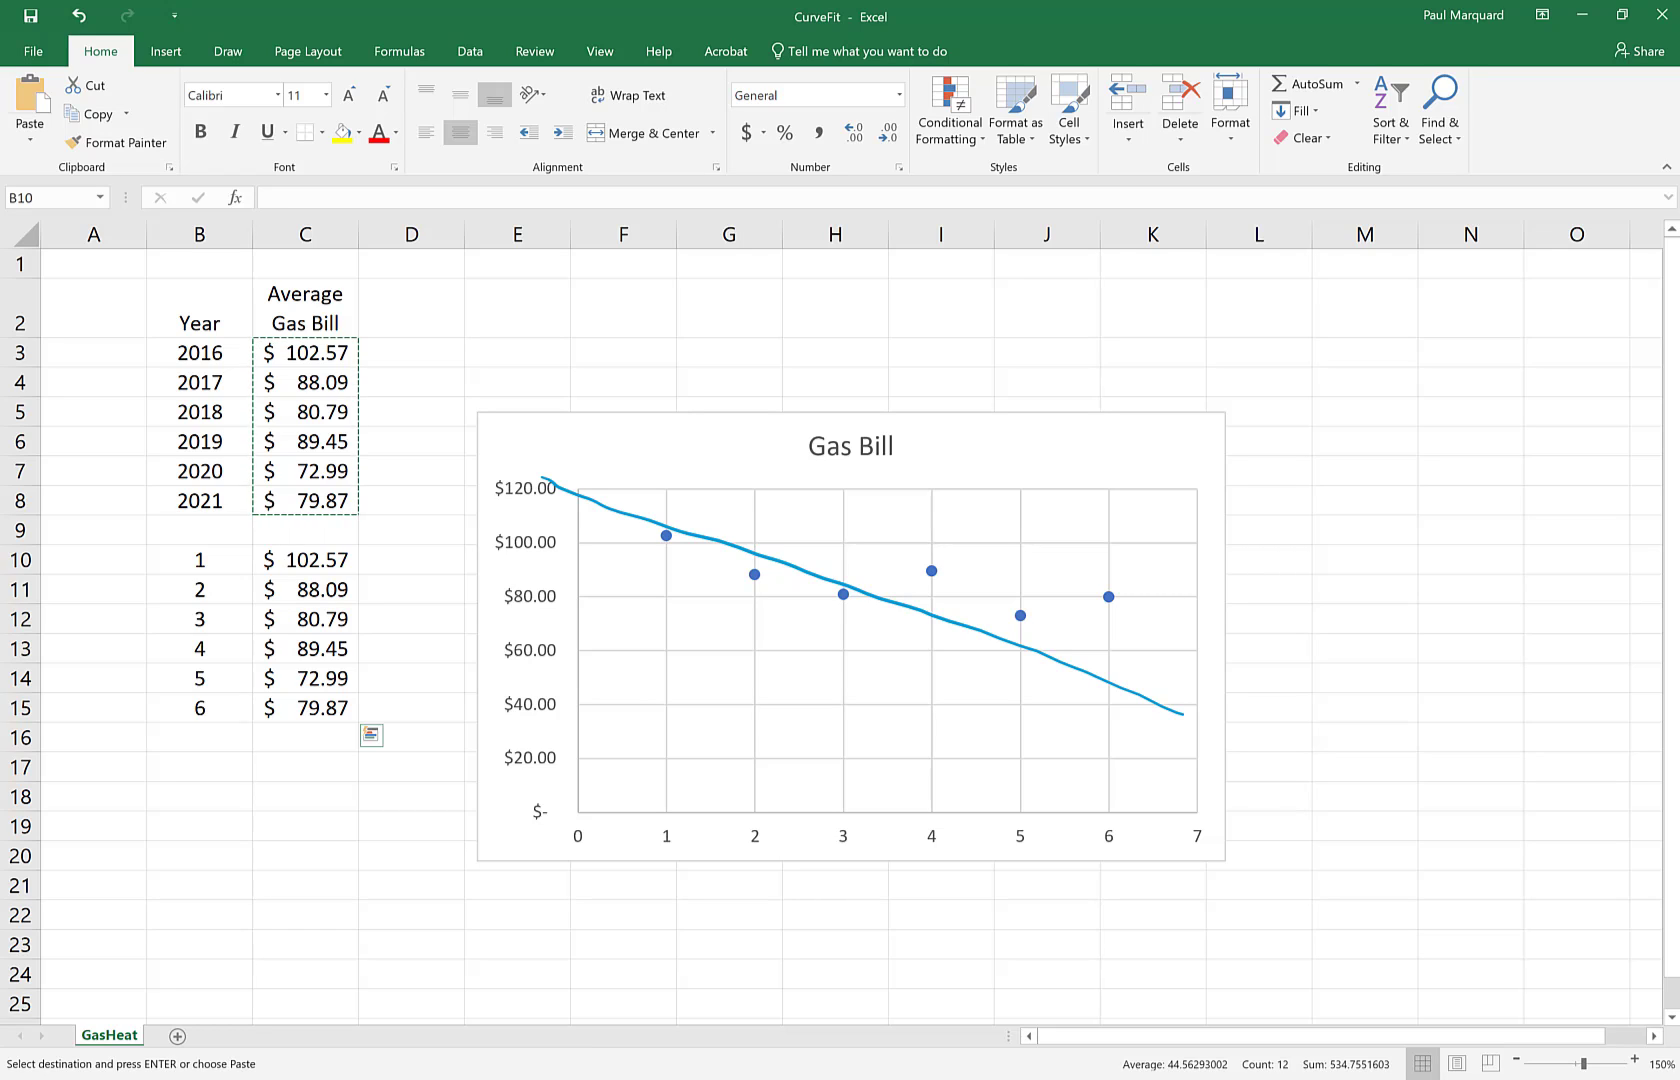
key("Escape")
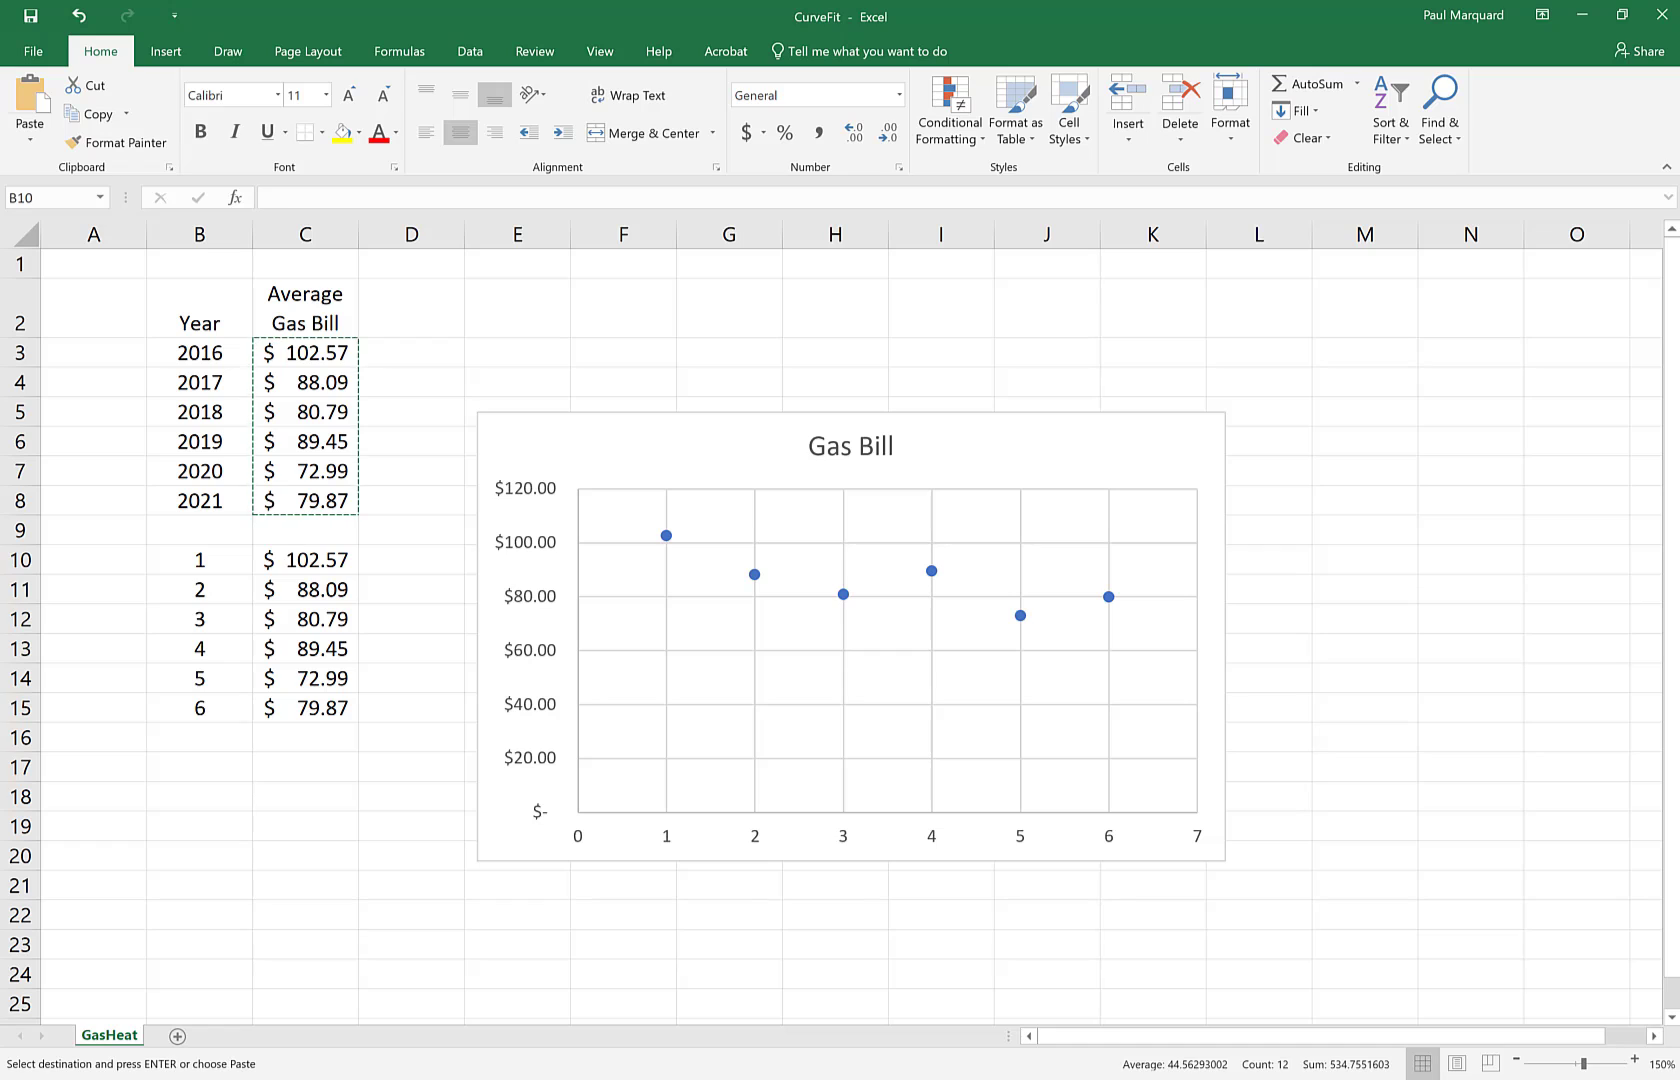
left_click(623, 307)
Step: Add a linear trendline to the Gas Bill data points and display its equation and R-squared value on the chart
mouse_move(667, 540)
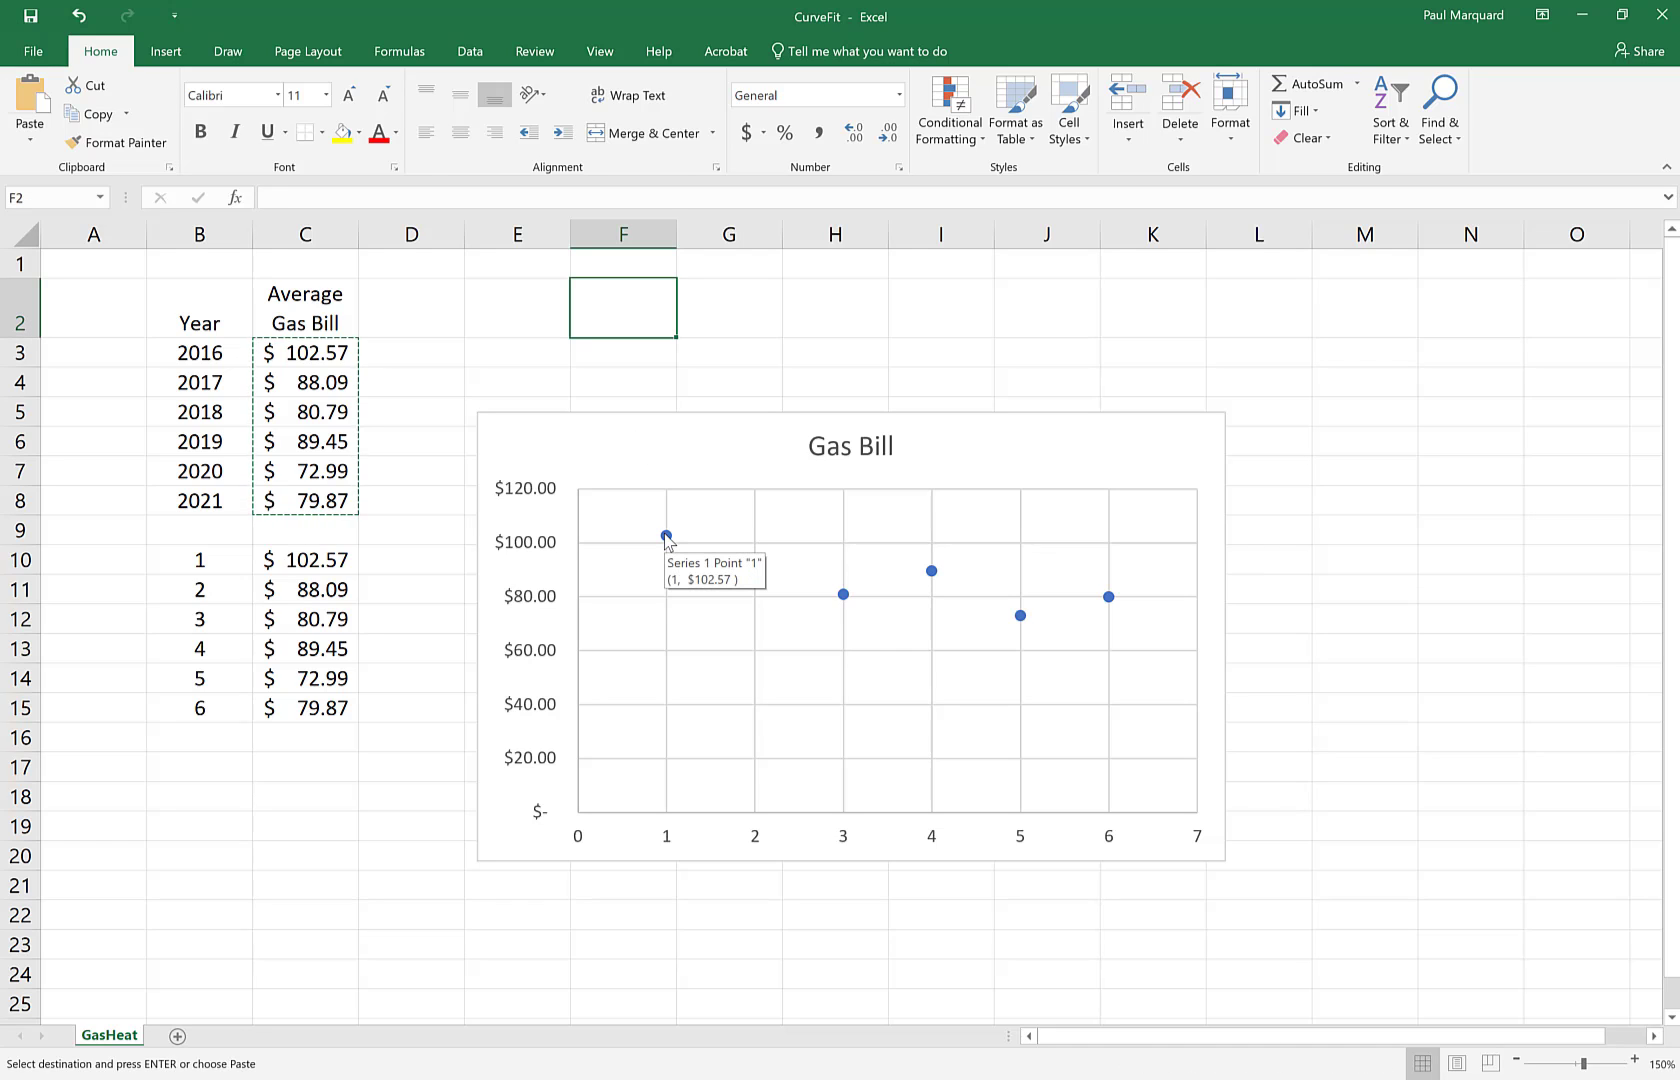
left_click(666, 537)
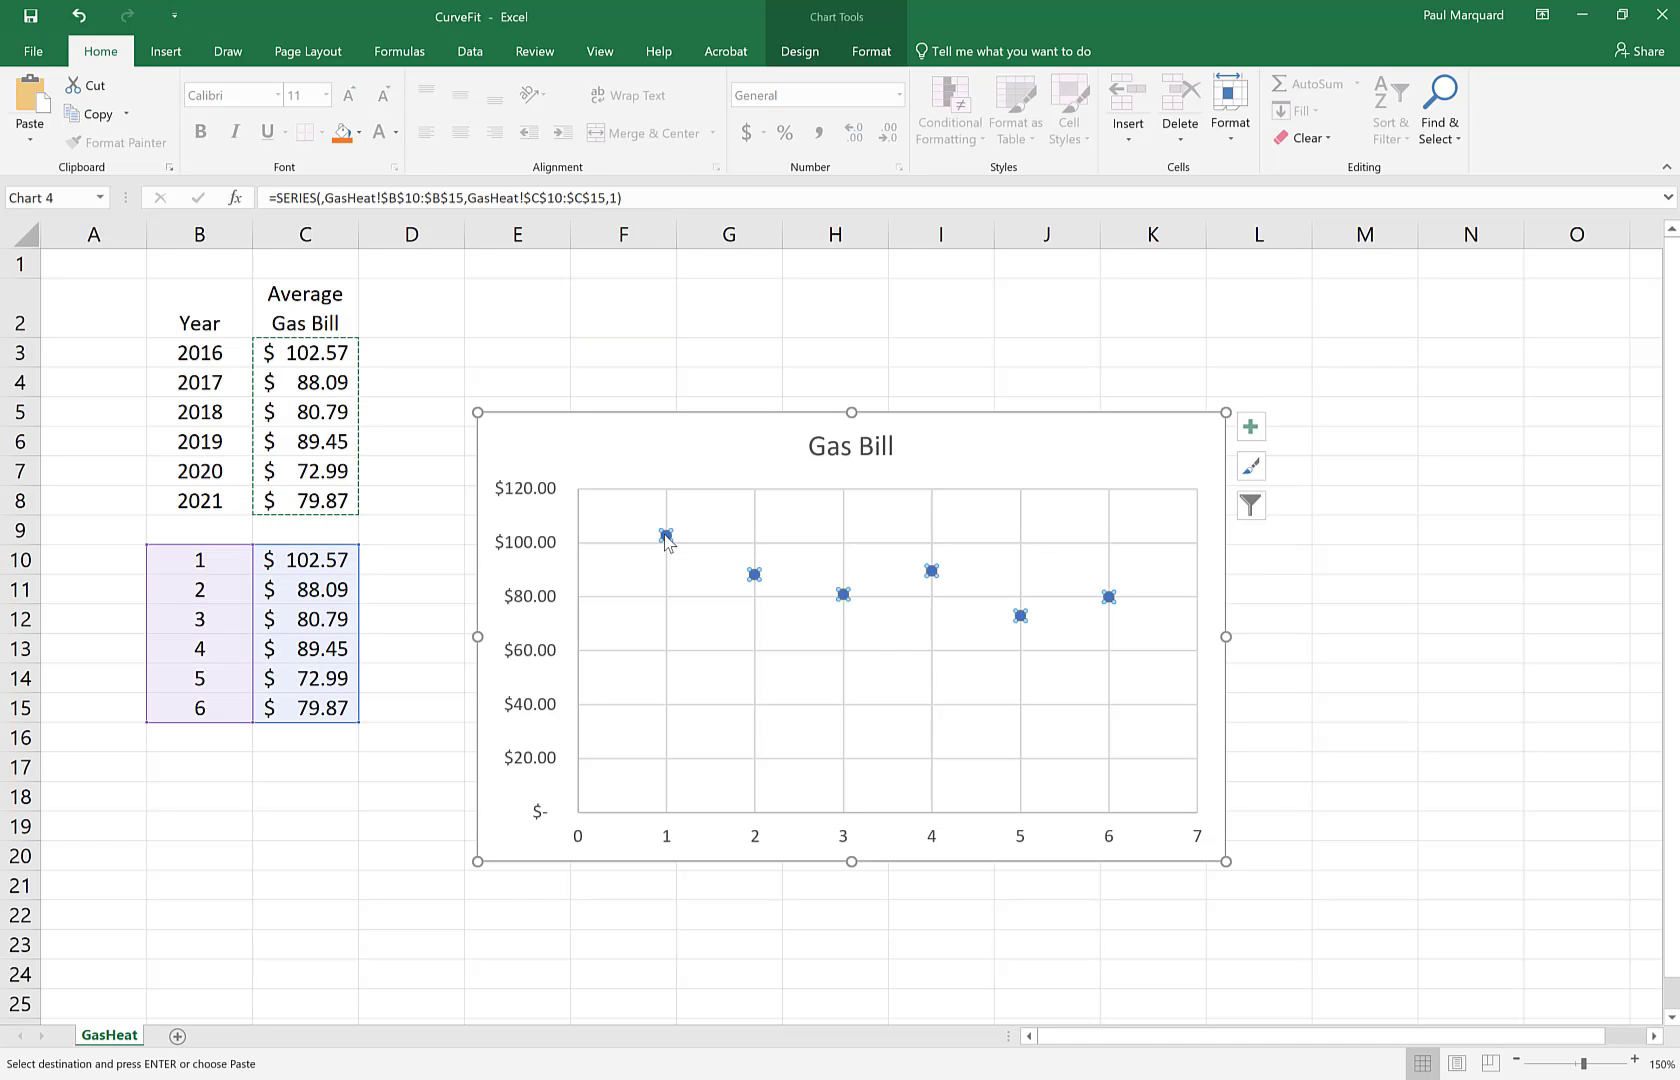
right_click(755, 578)
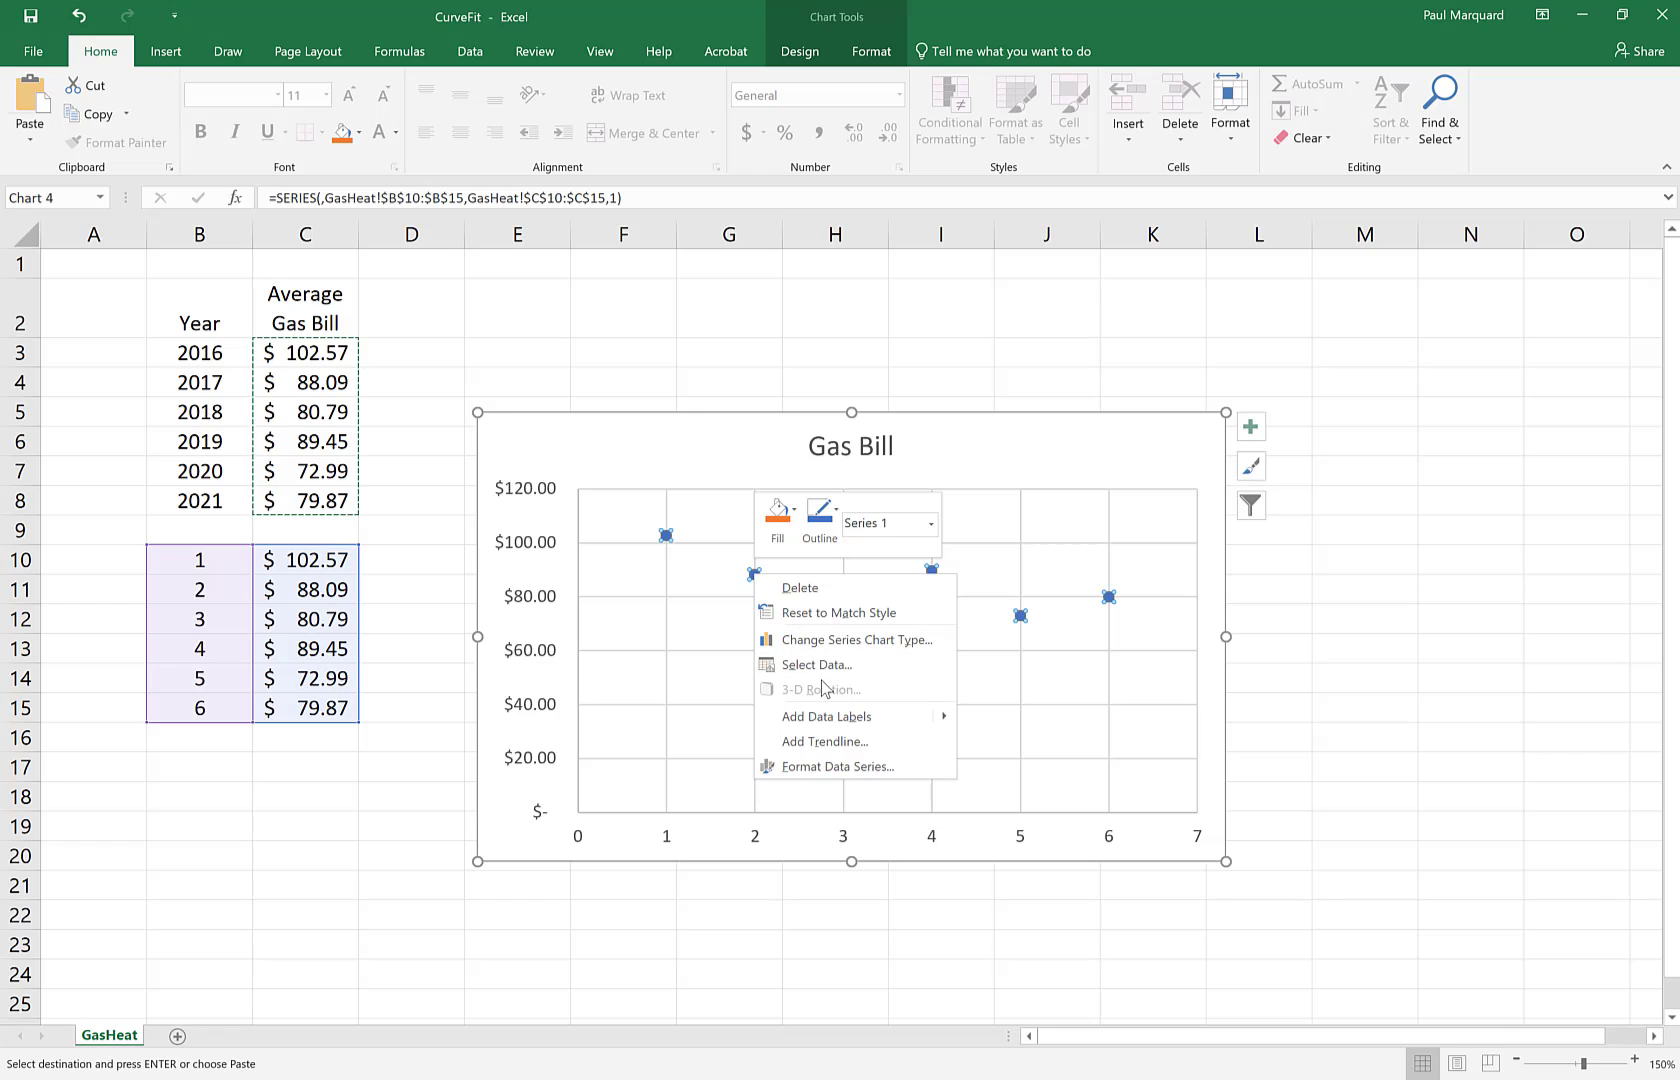
left_click(832, 745)
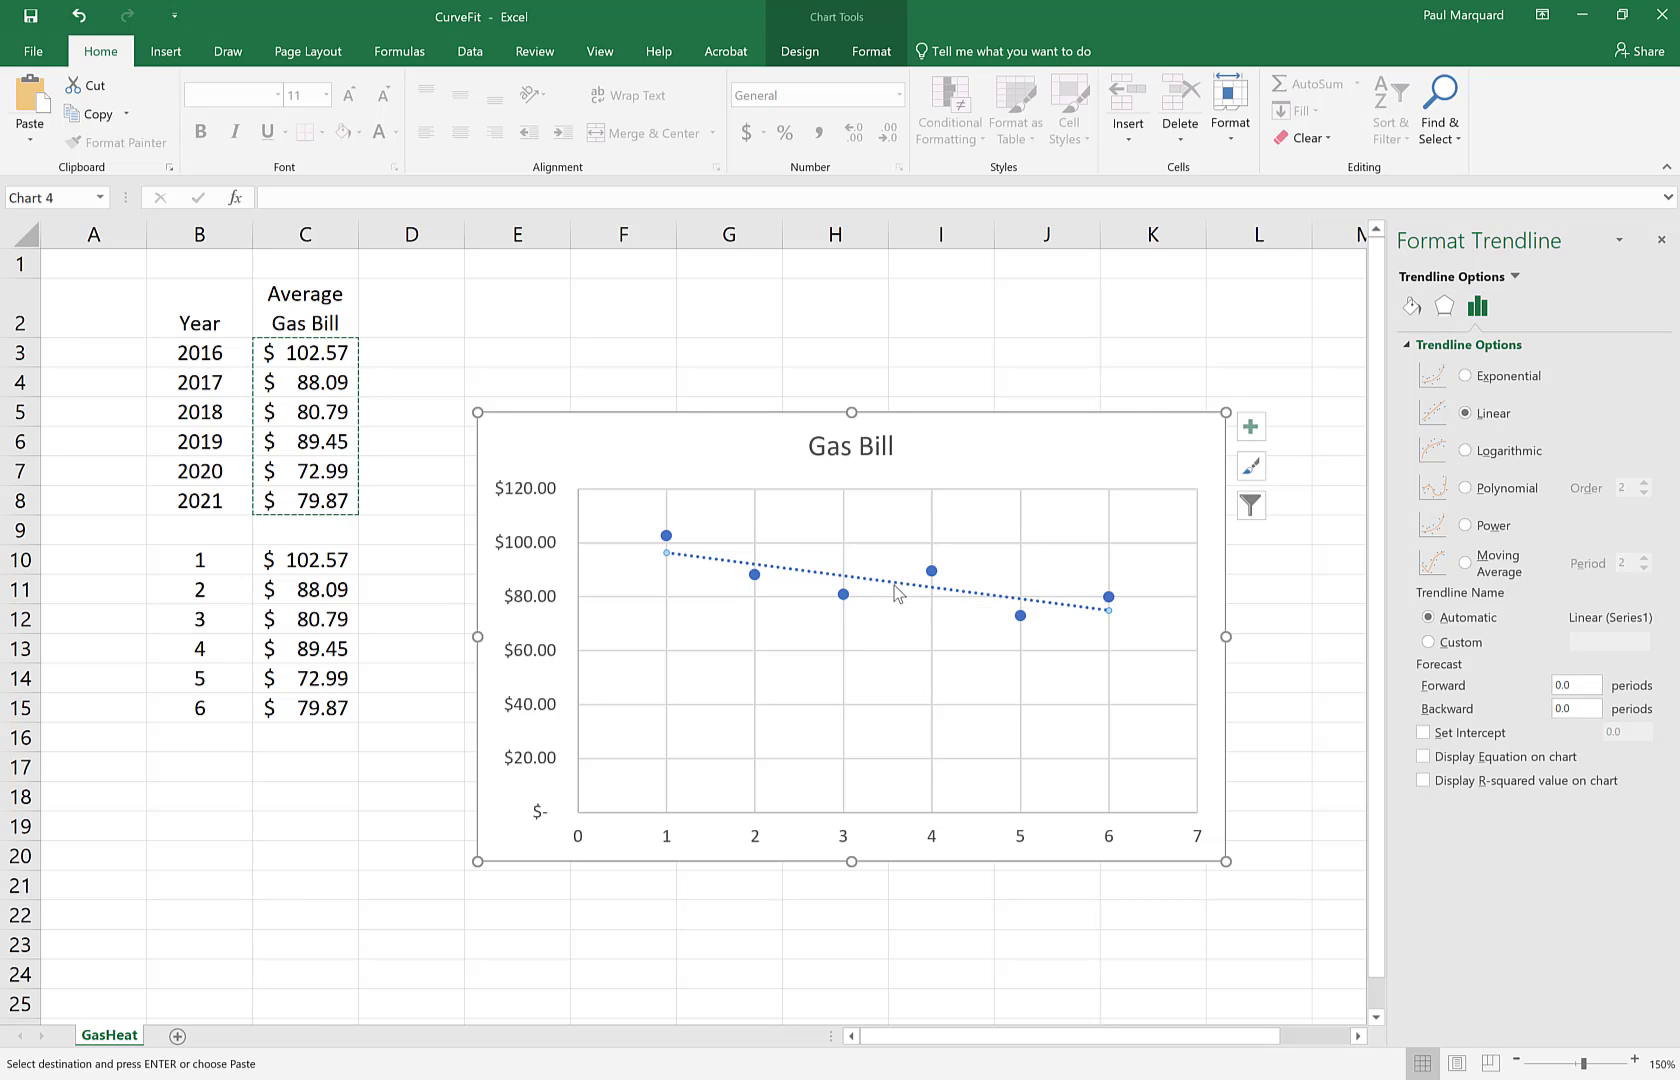
left_click(1424, 758)
left_click(1424, 782)
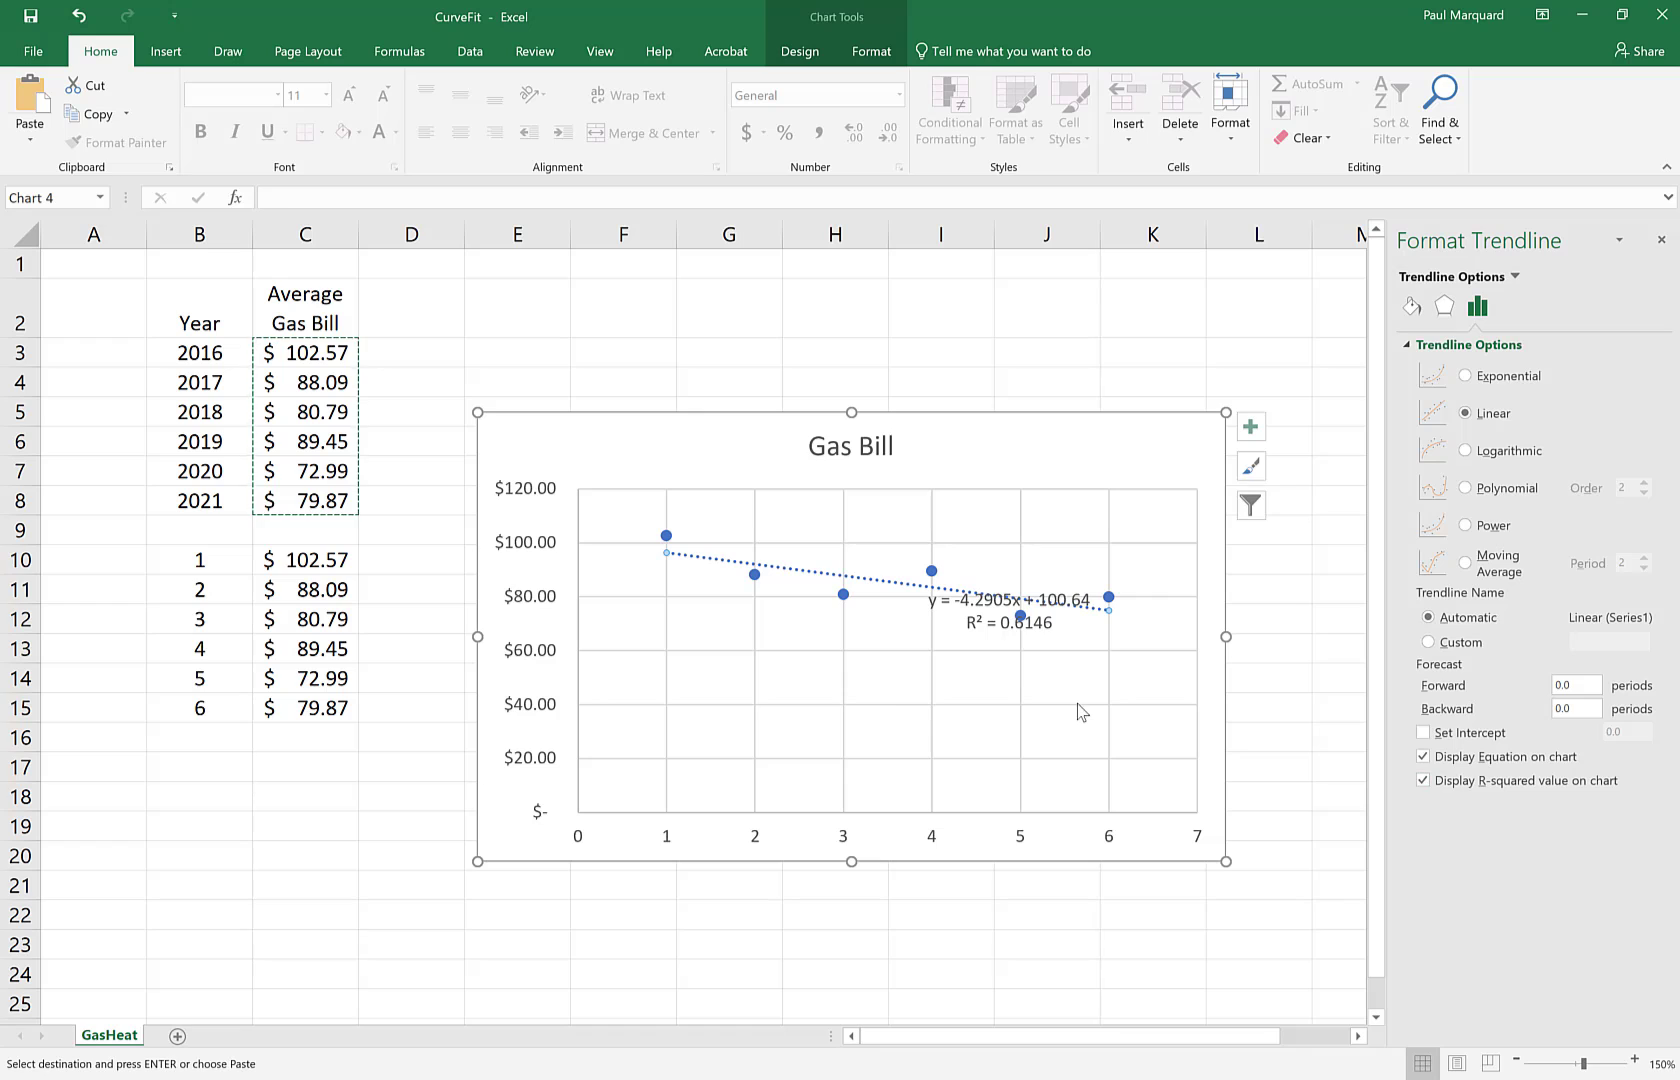
Step: Move the trendline's equation and R-squared label above the plot area, beside the Gas Bill title
left_click(963, 613)
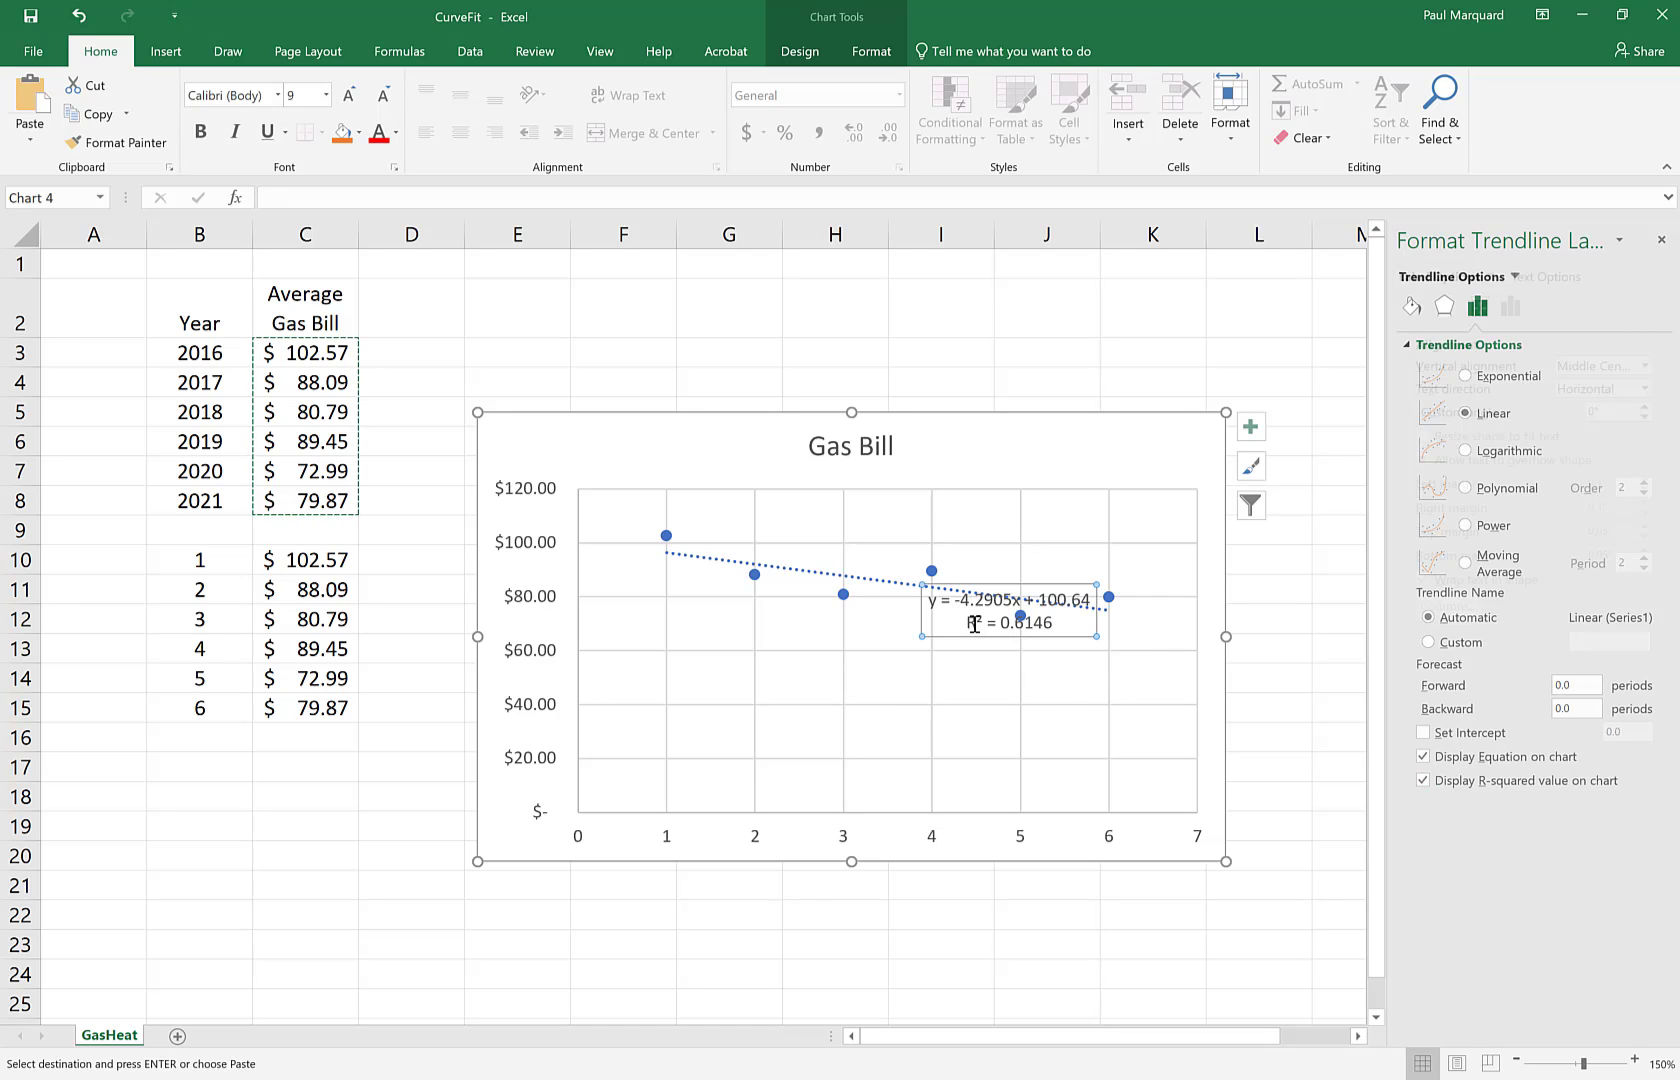
left_click_drag(993, 638, 1036, 483)
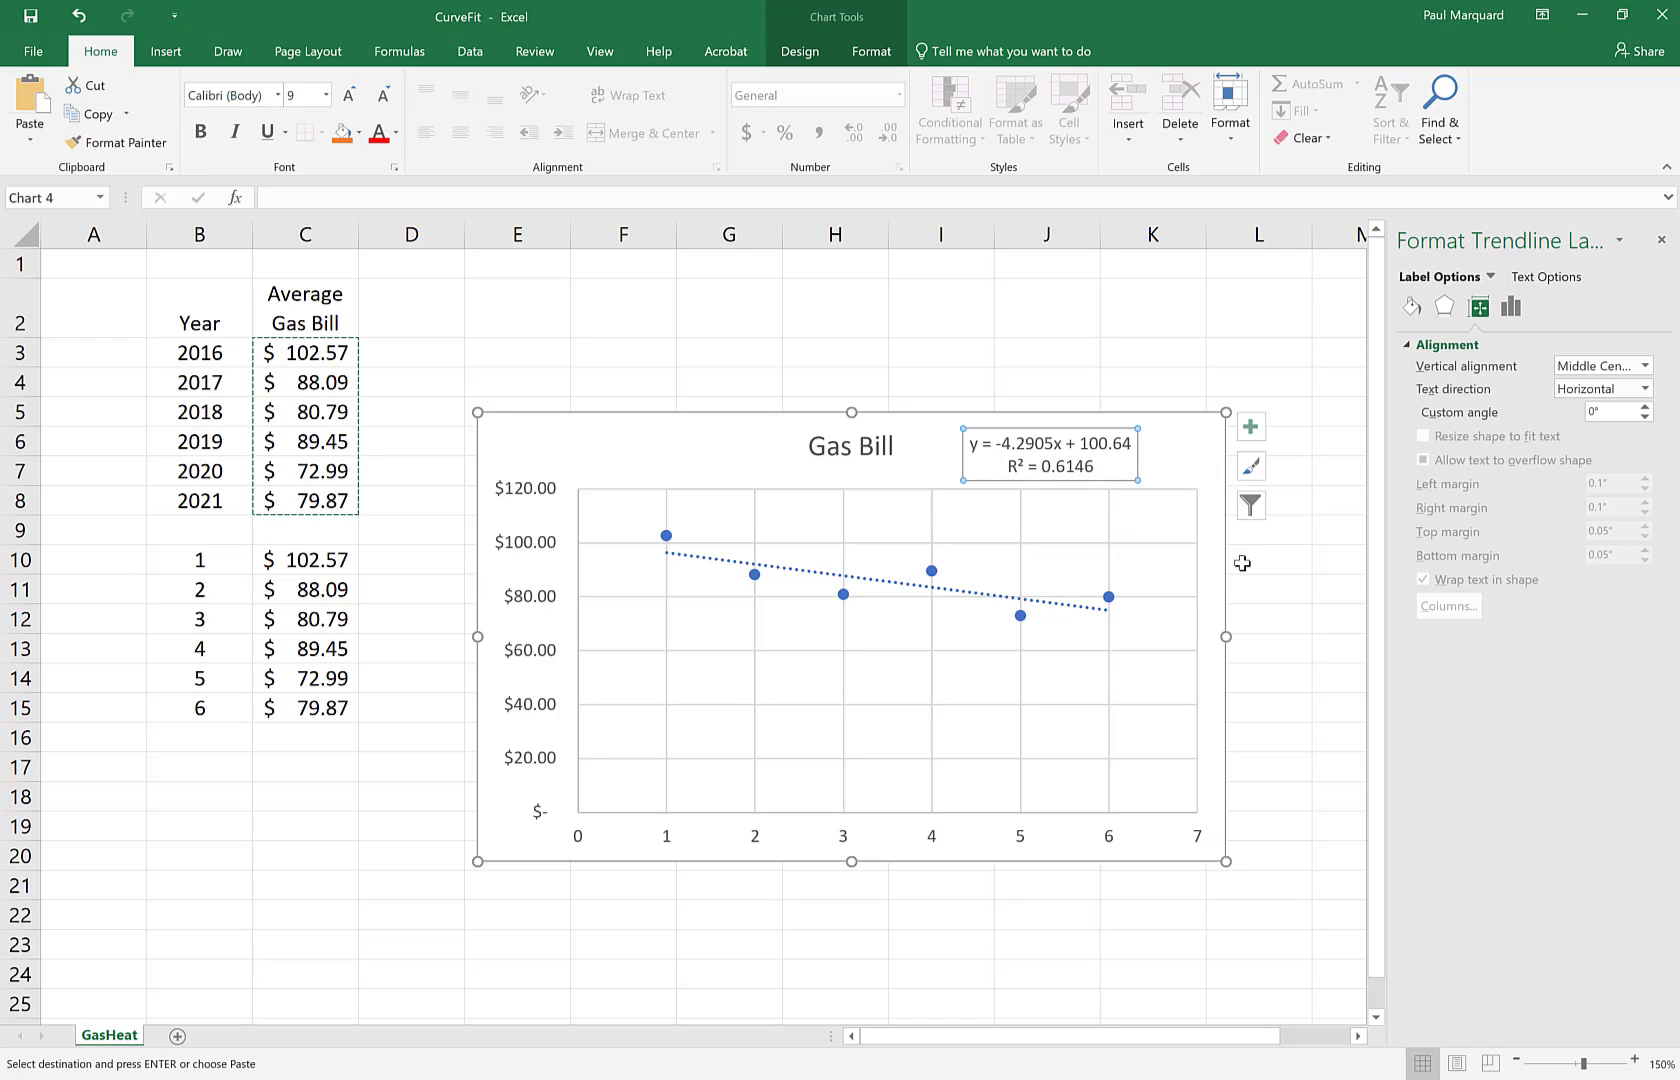
Step: Try exponential, logarithmic and power fits in turn for the Gas Bill trendline
left_click(1068, 608)
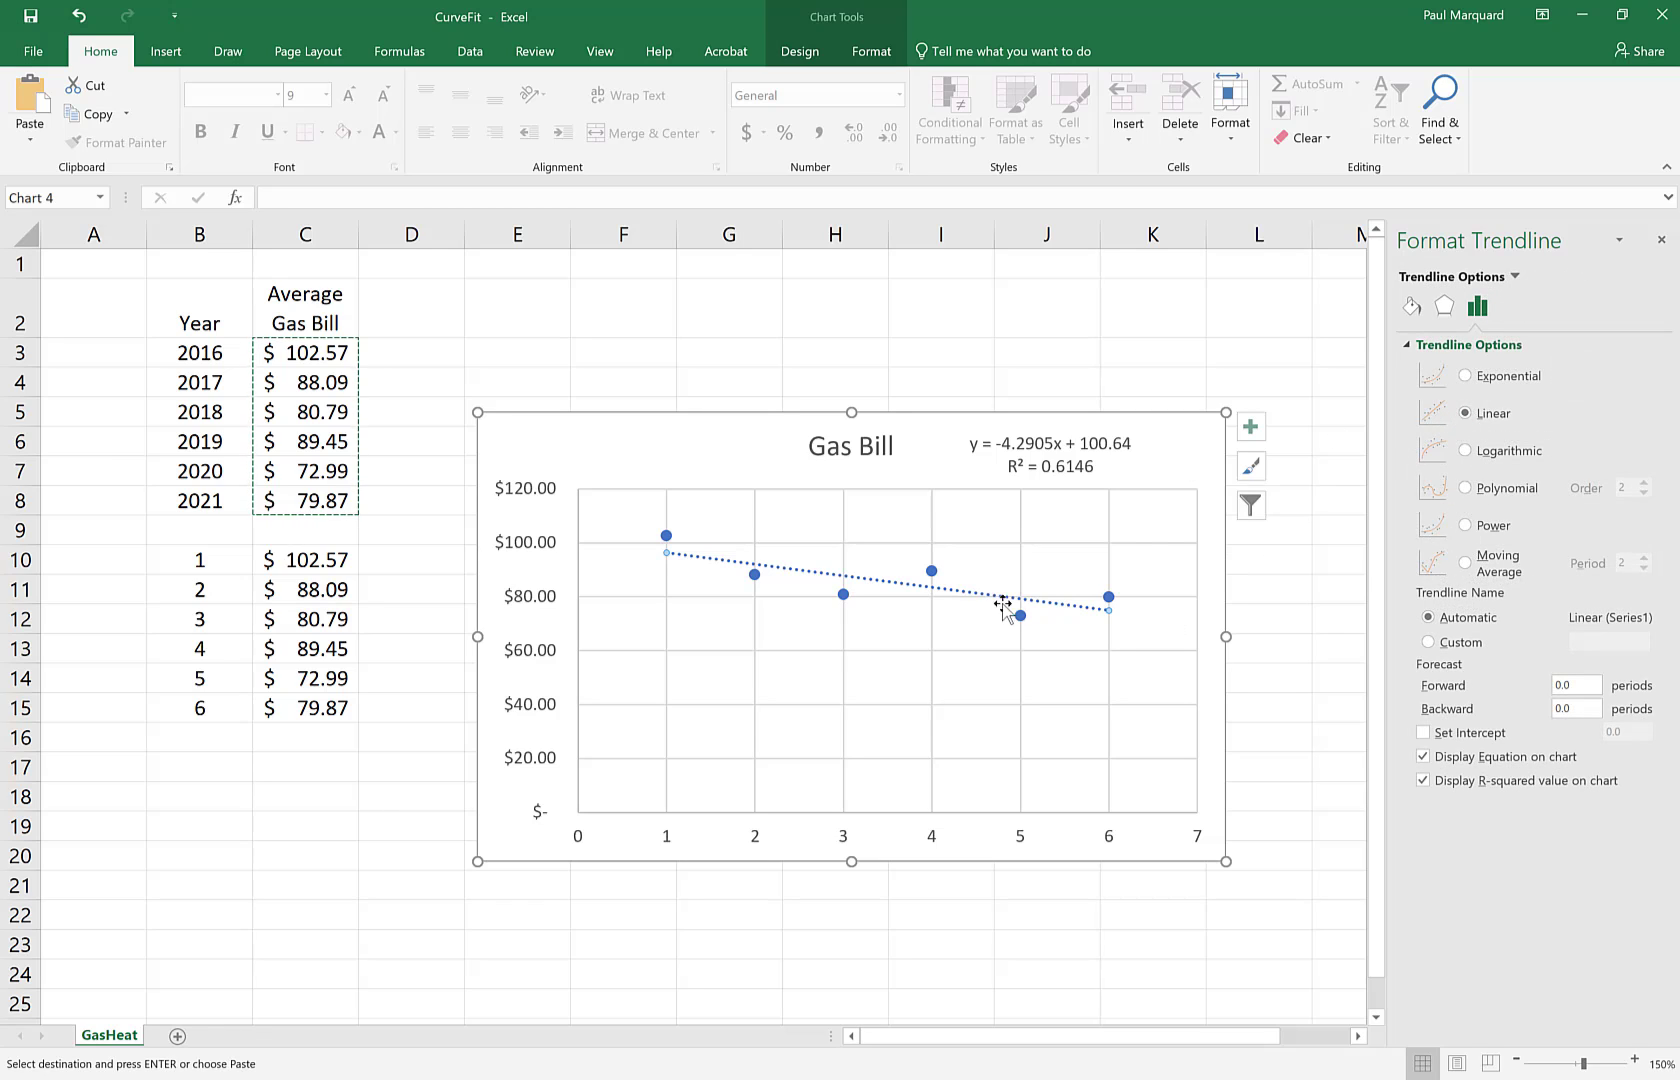
left_click(1466, 378)
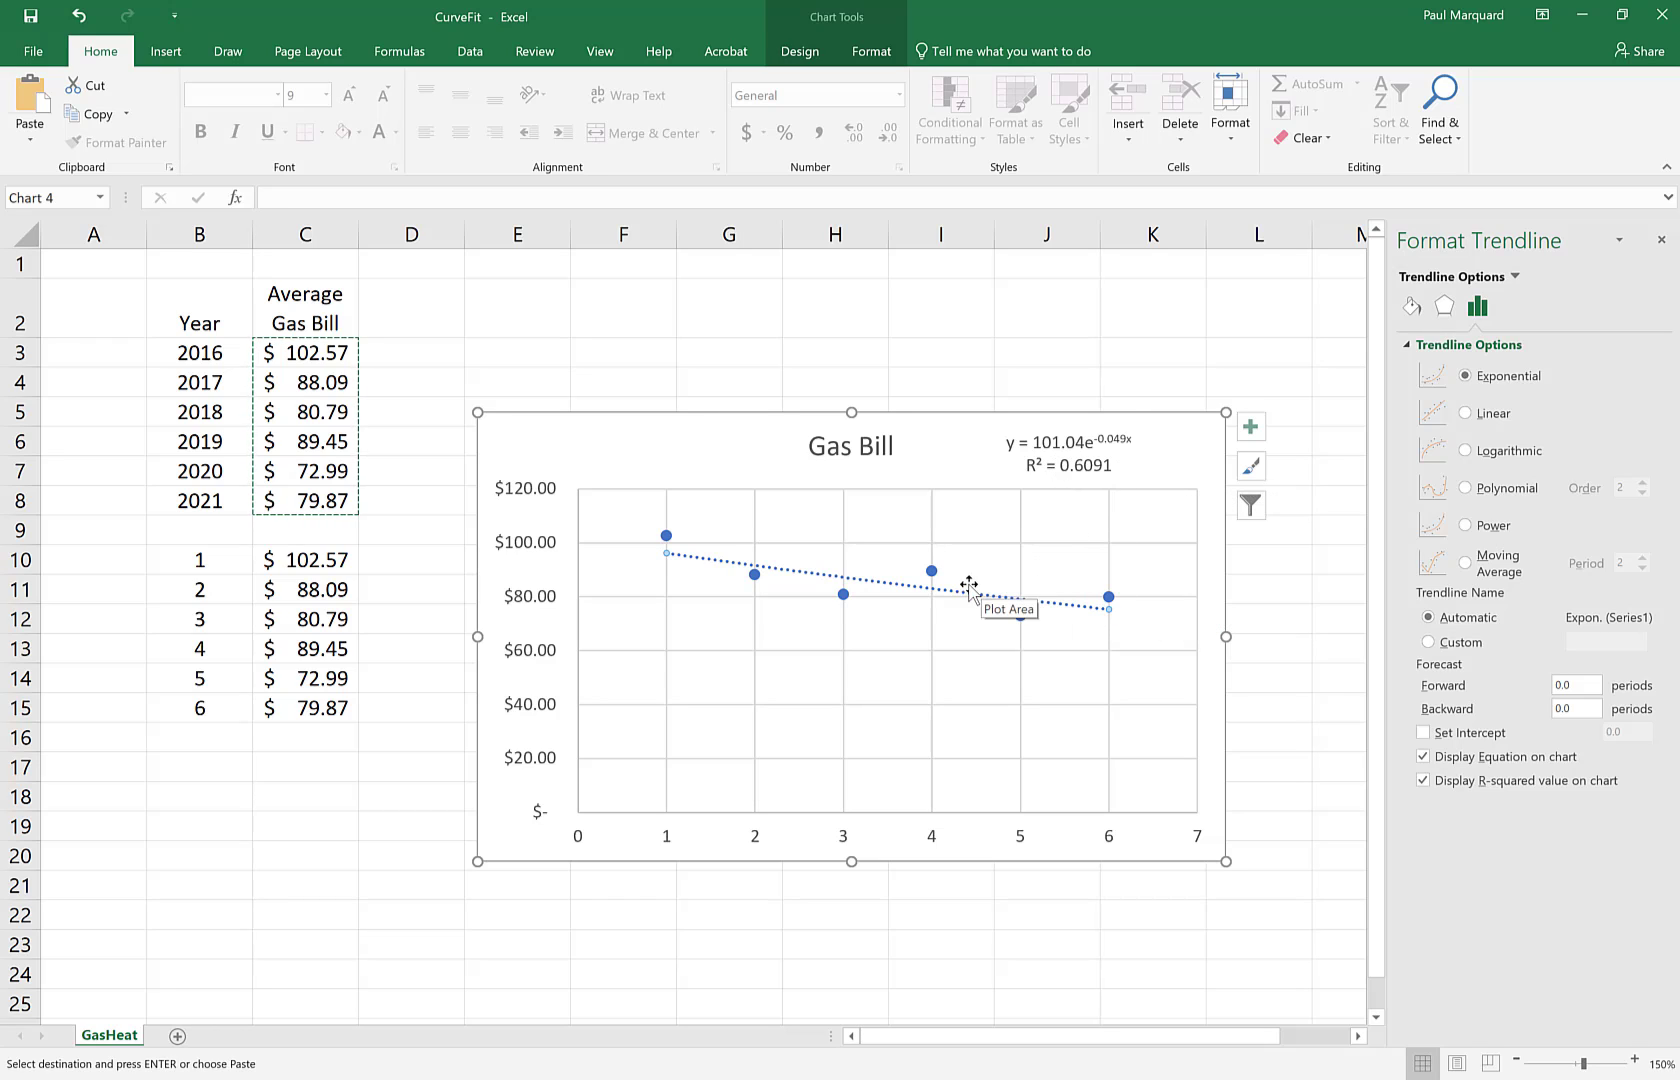
left_click(1465, 451)
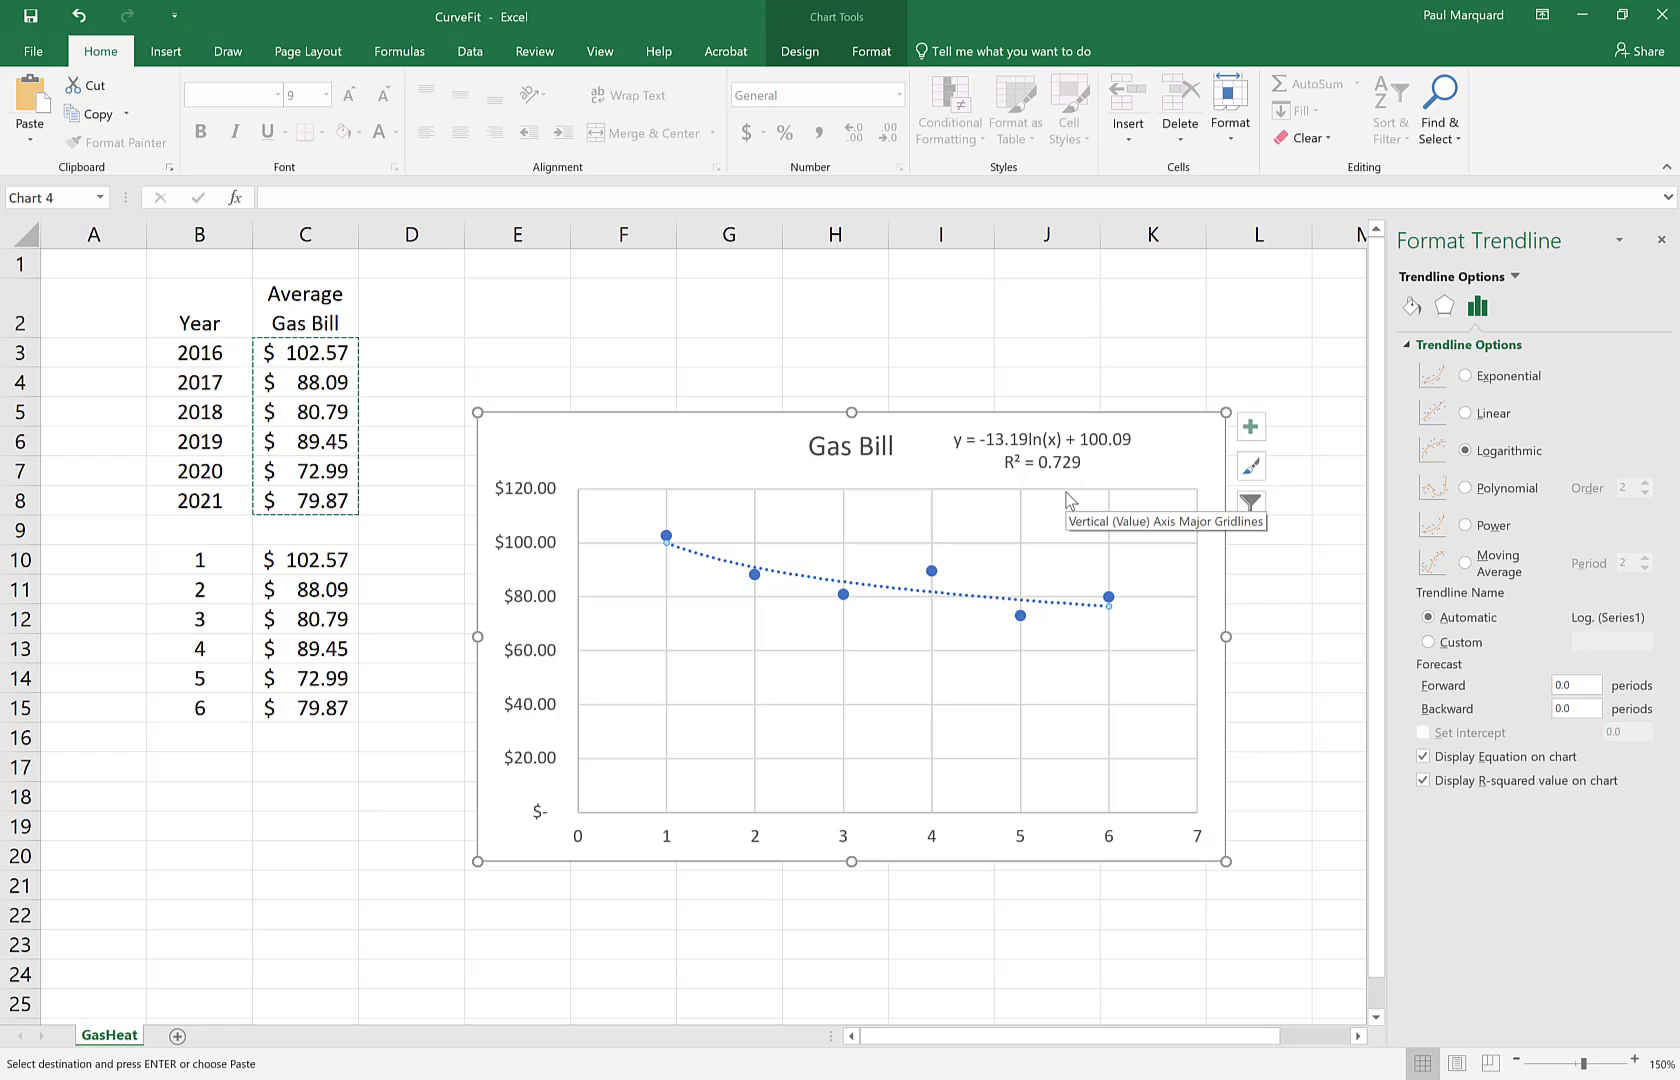
left_click(1466, 527)
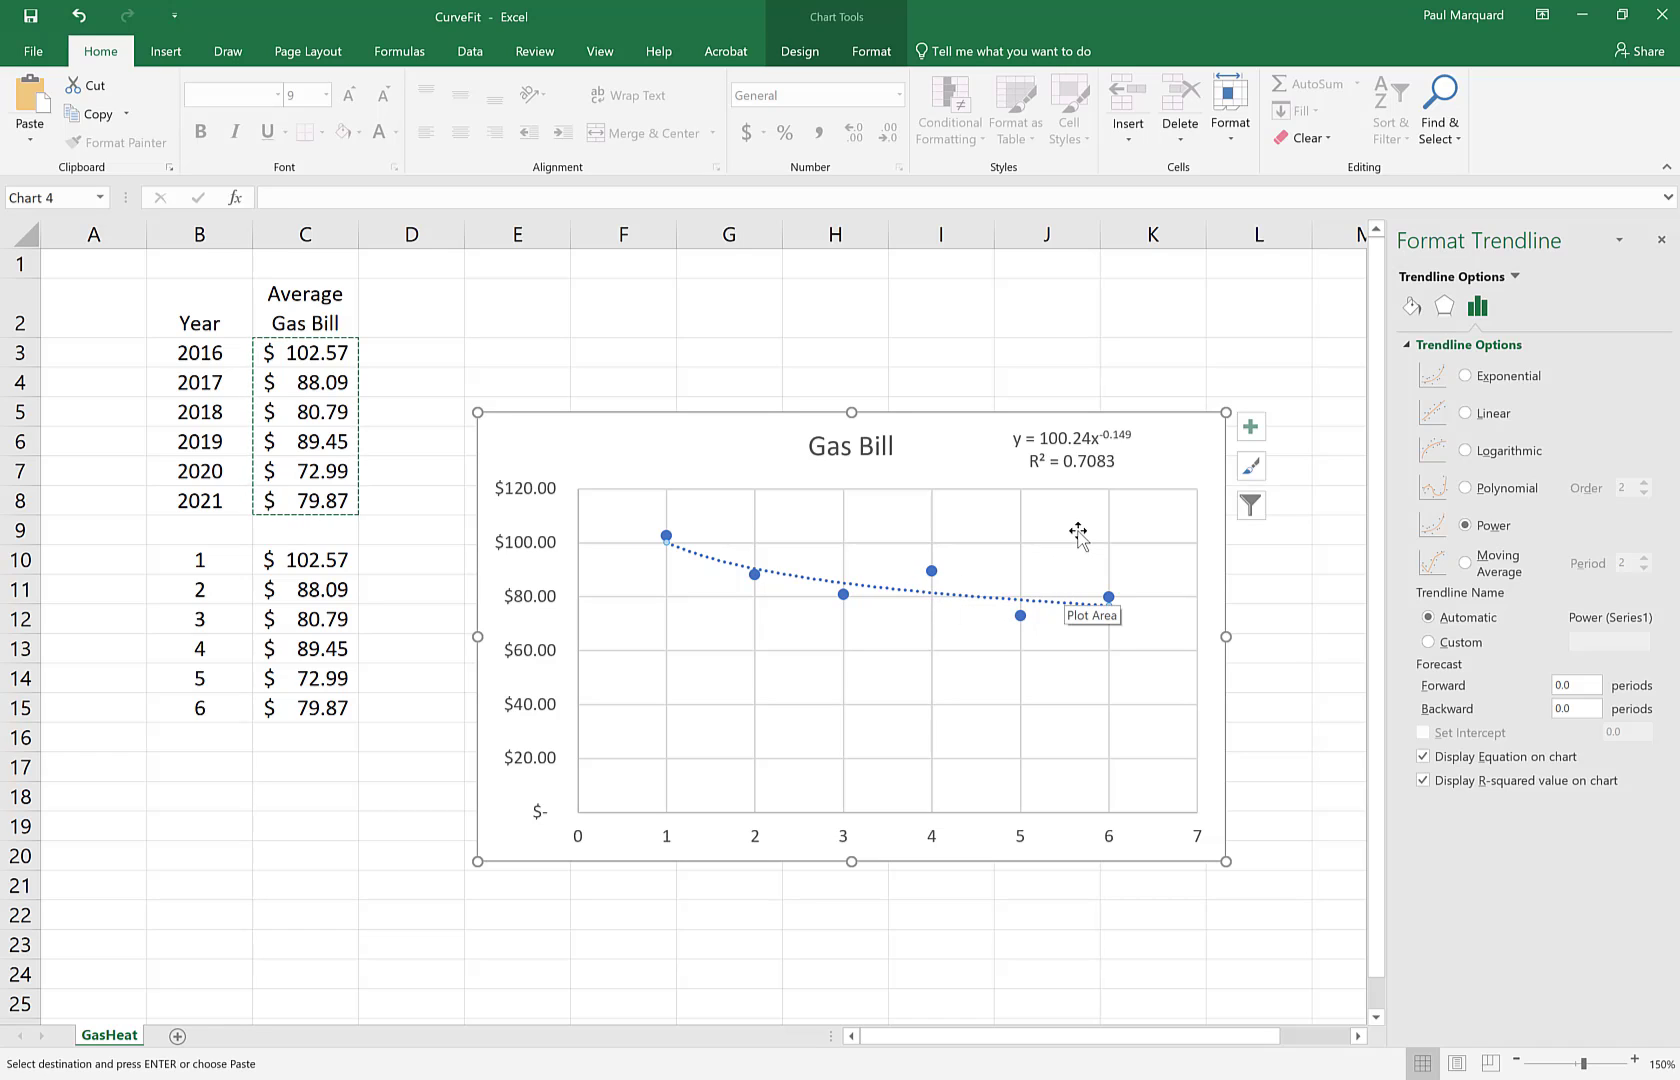
Step: Try a polynomial fit for the Gas Bill trendline, raising its order one at a time from 2 to 5
left_click(1466, 489)
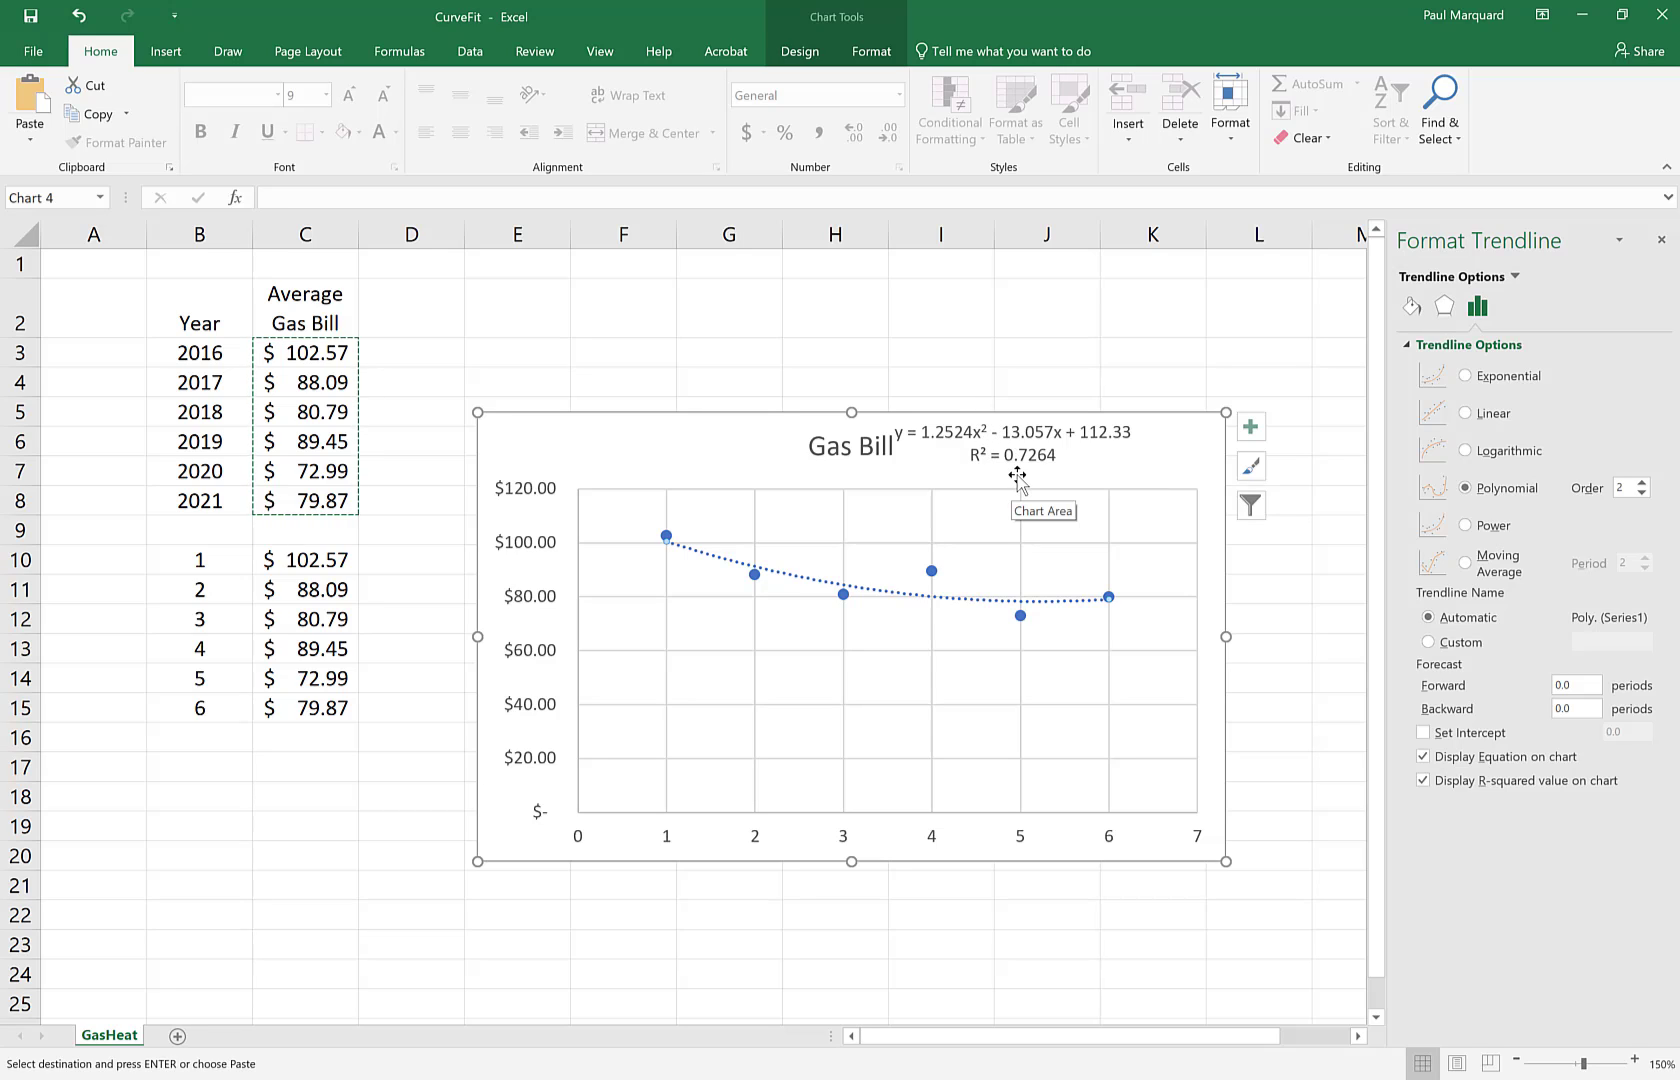
left_click(1643, 484)
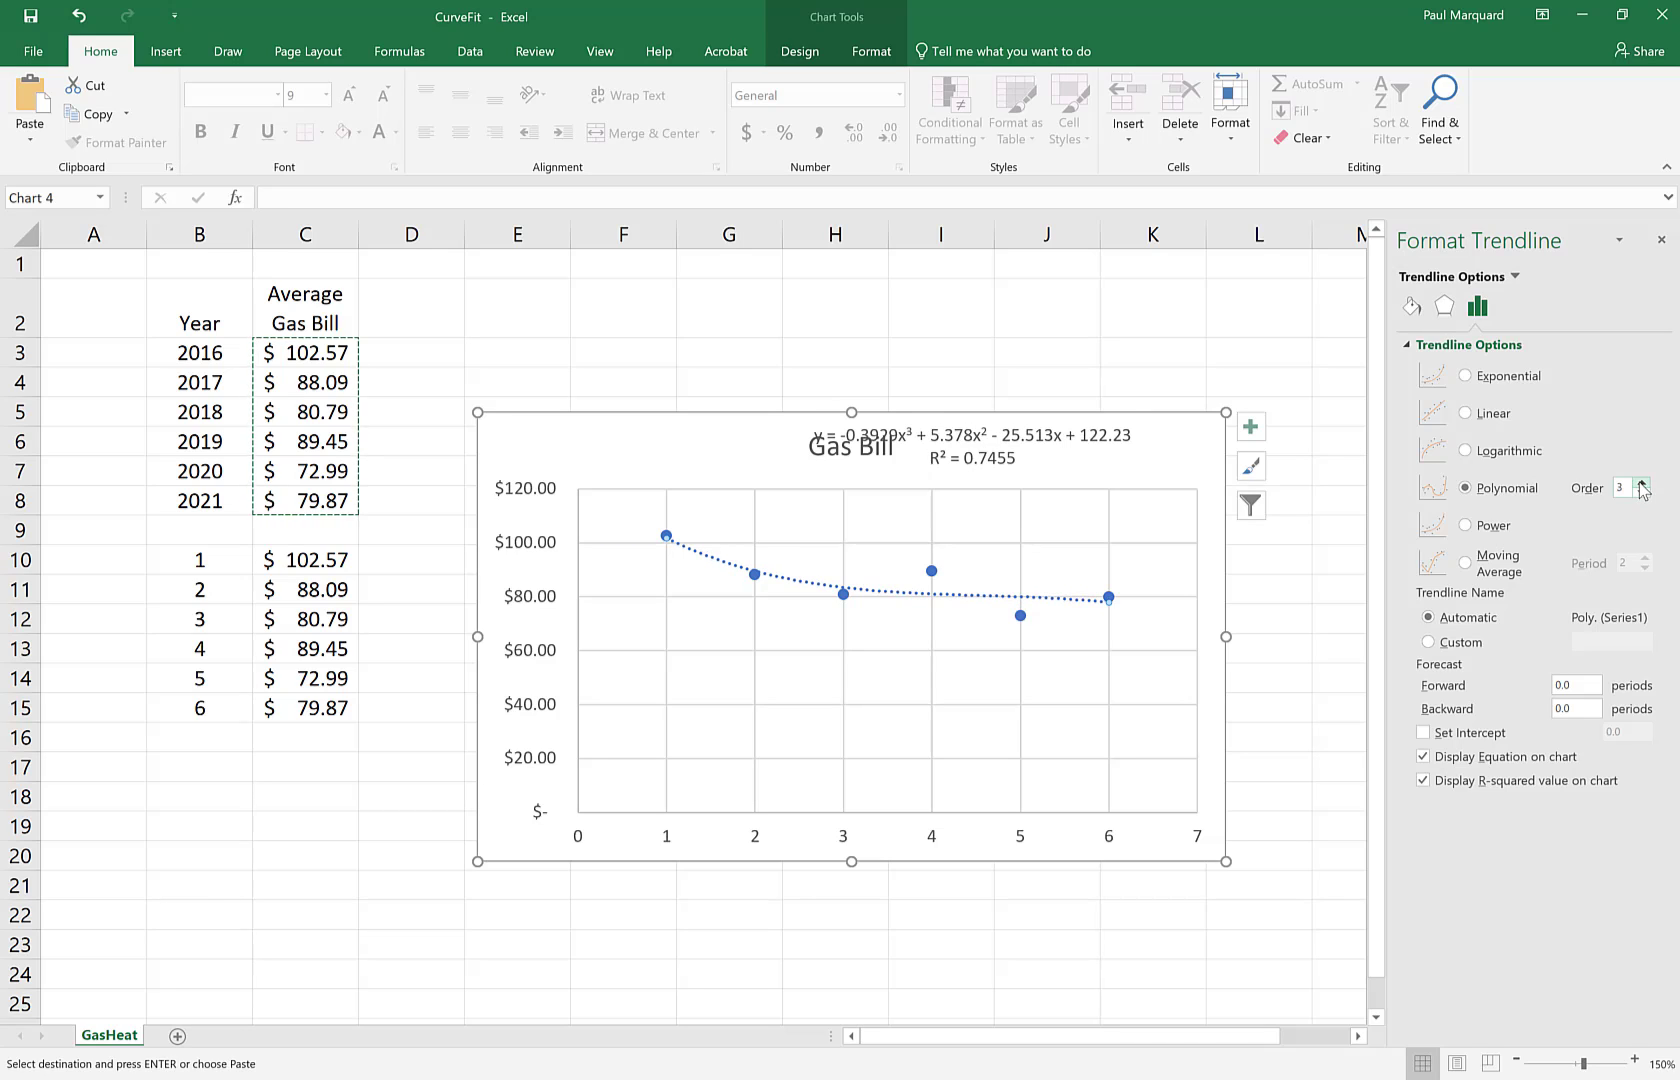
left_click(1643, 484)
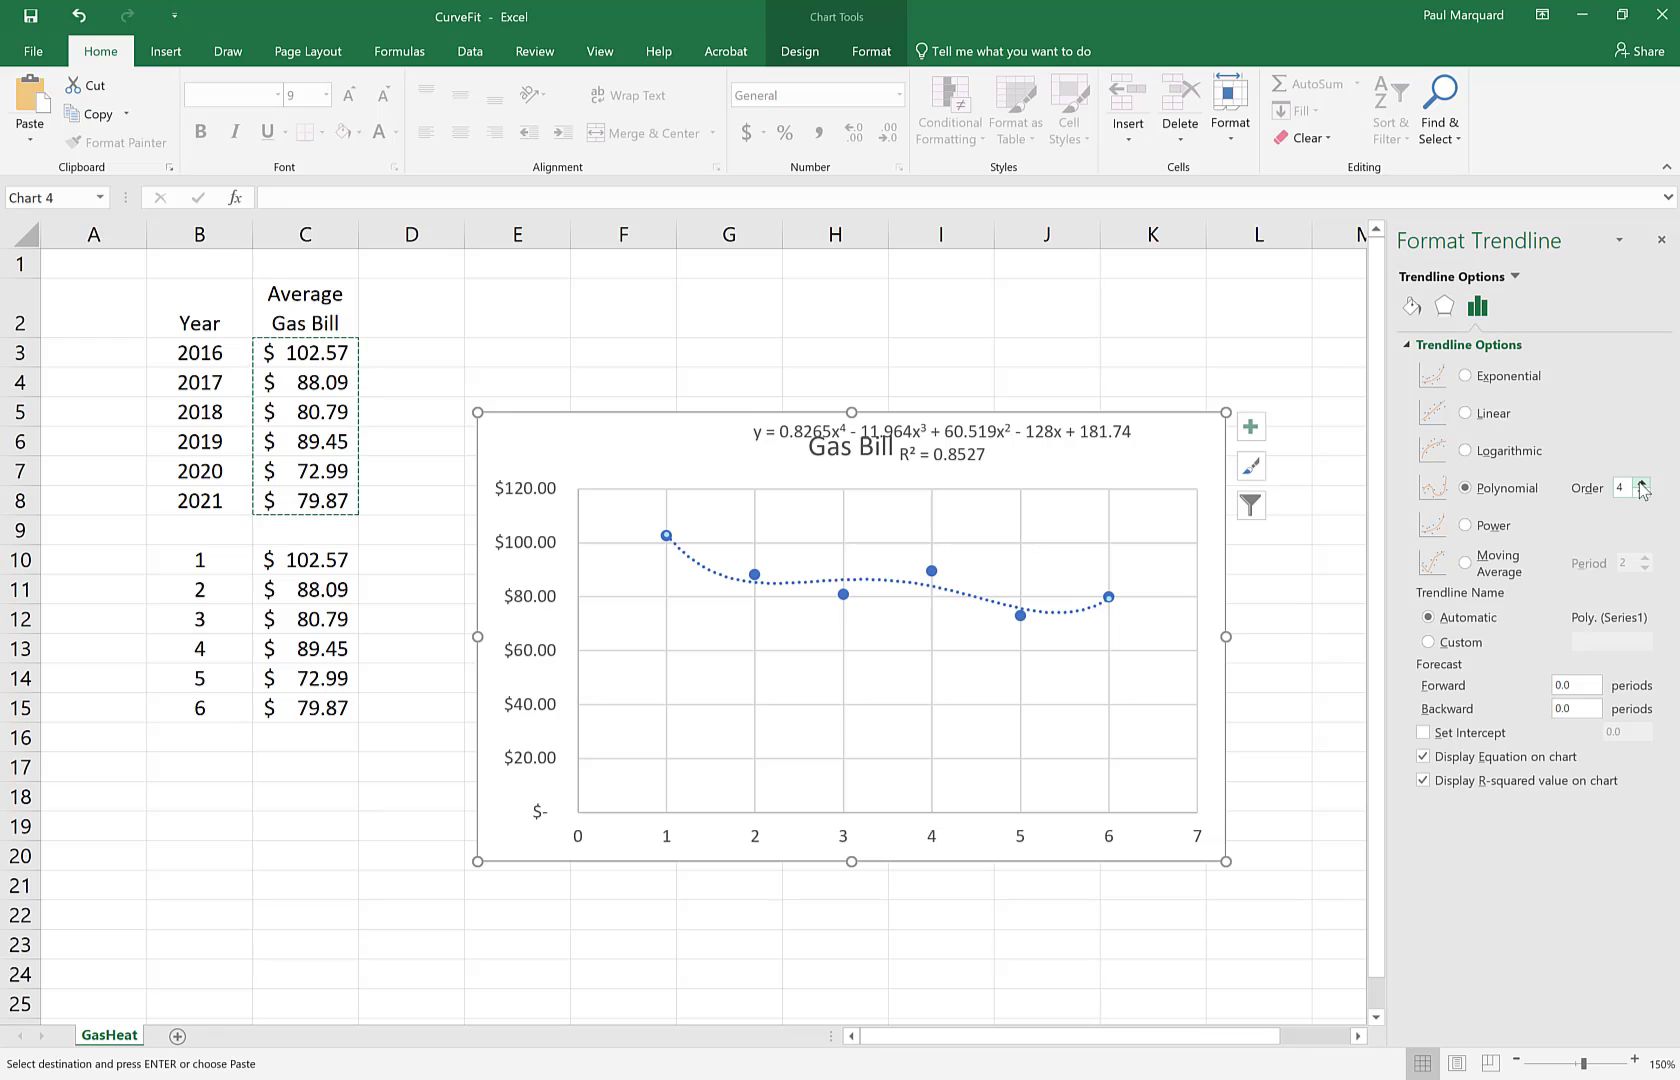
left_click(1643, 484)
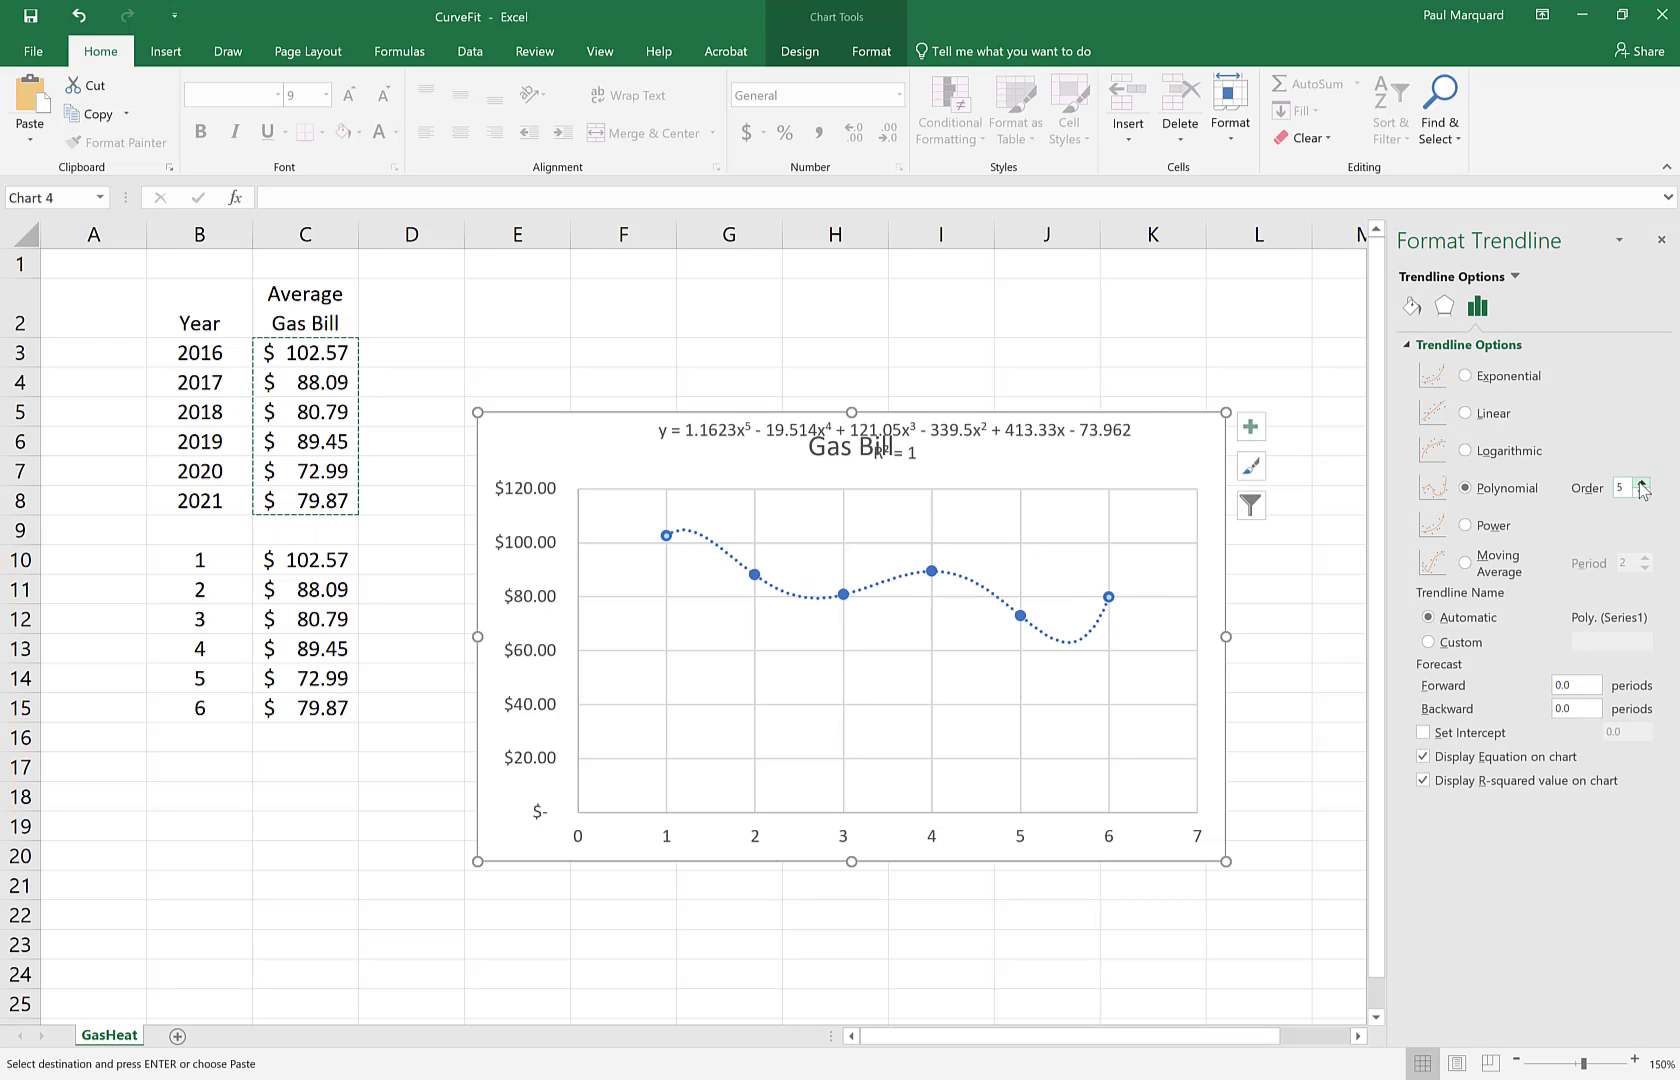
Step: Move the trendline's equation and R-squared label off the chart title, into the upper part of the plot area
left_click(951, 429)
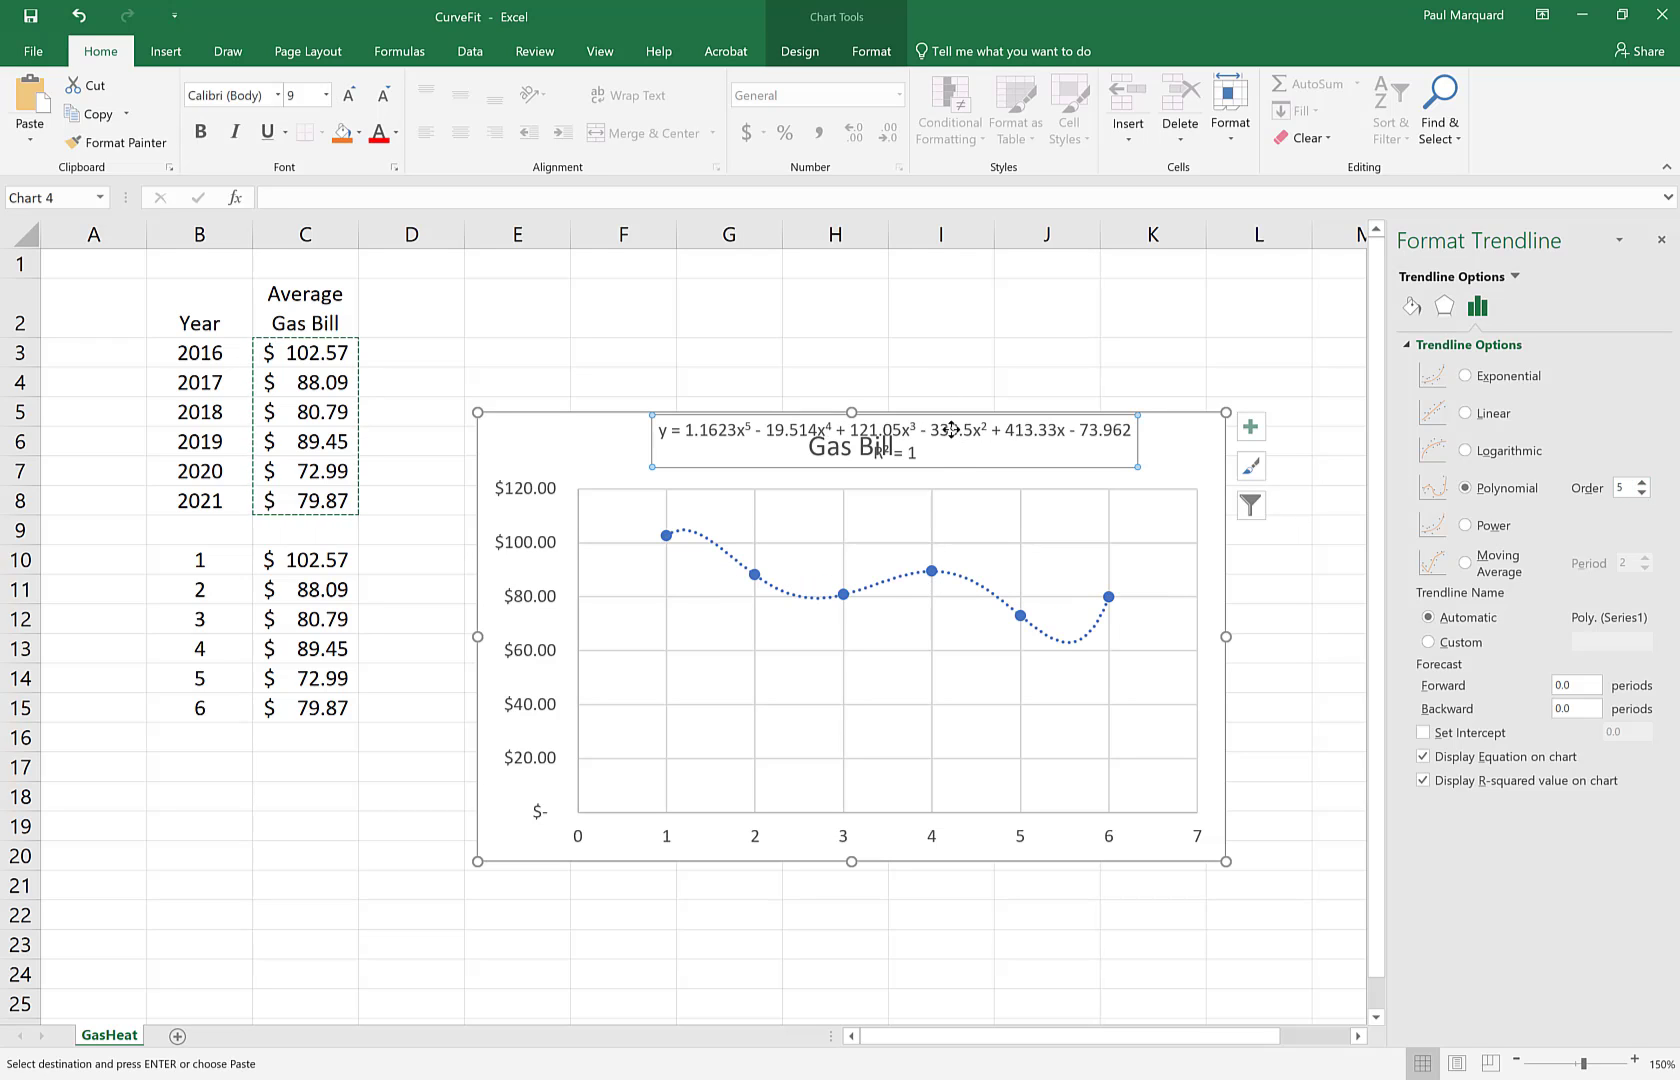
left_click_drag(963, 467, 1030, 531)
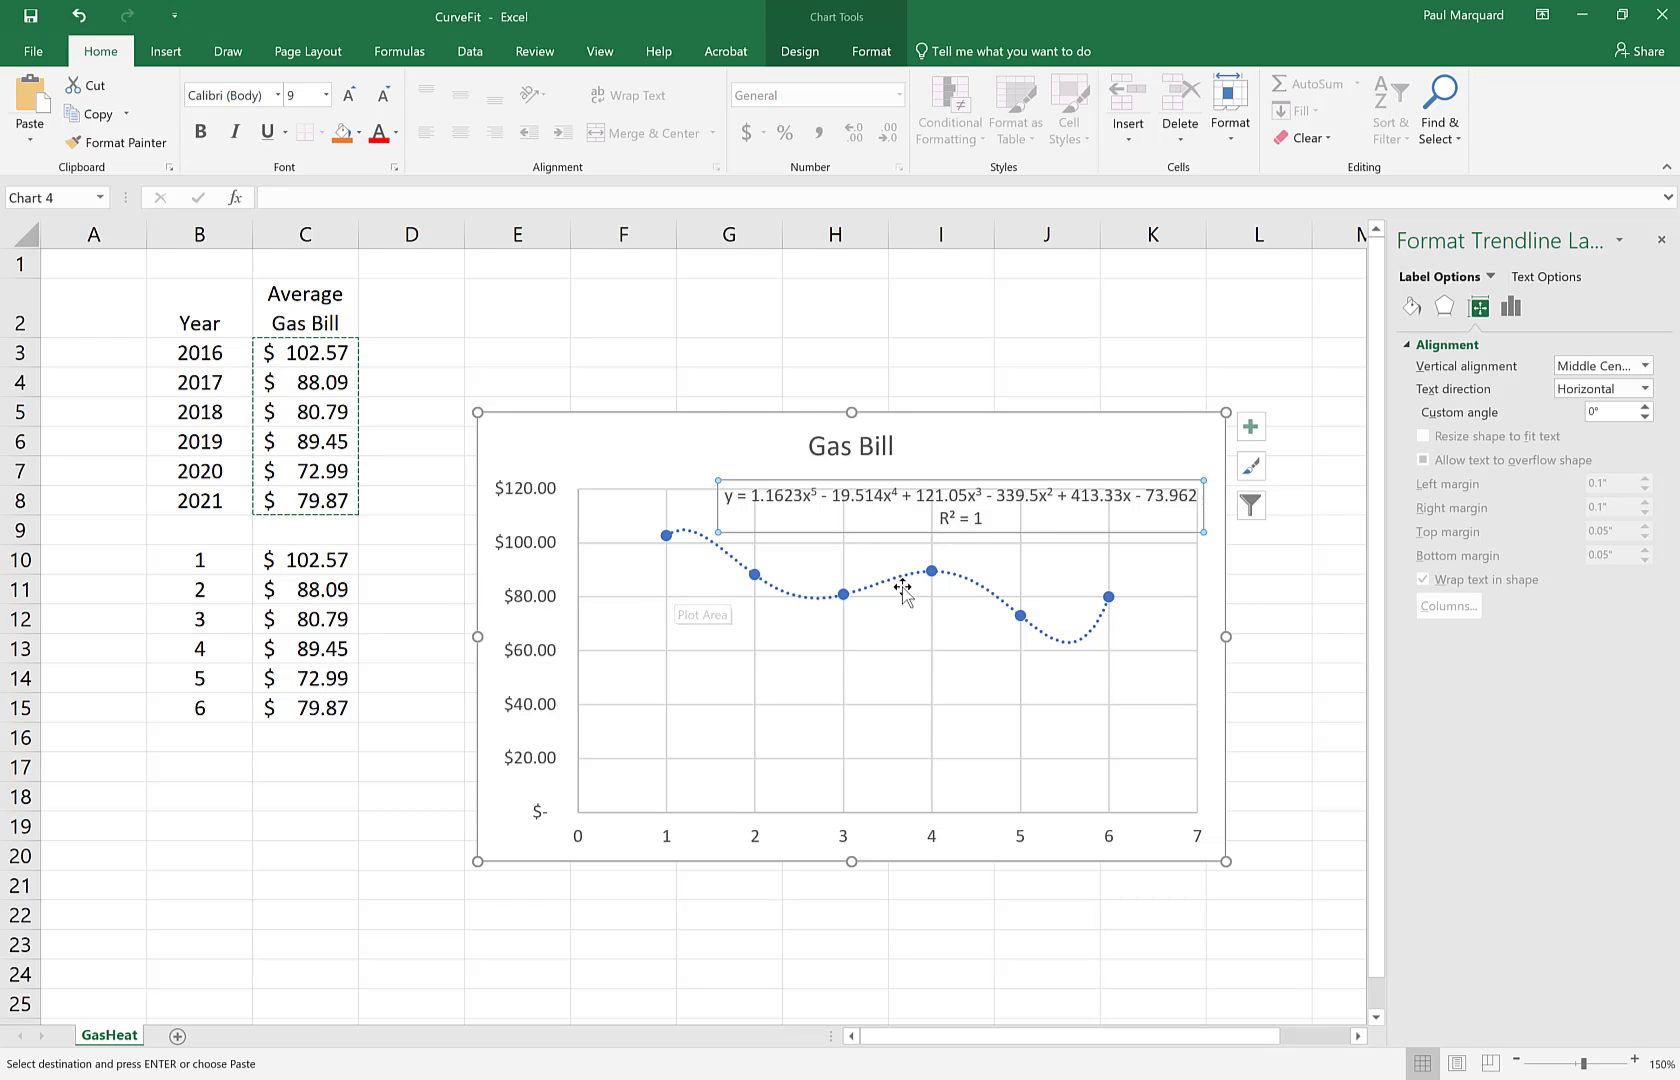
Step: Set the Gas Bill trendline back to a linear fit
left_click(958, 580)
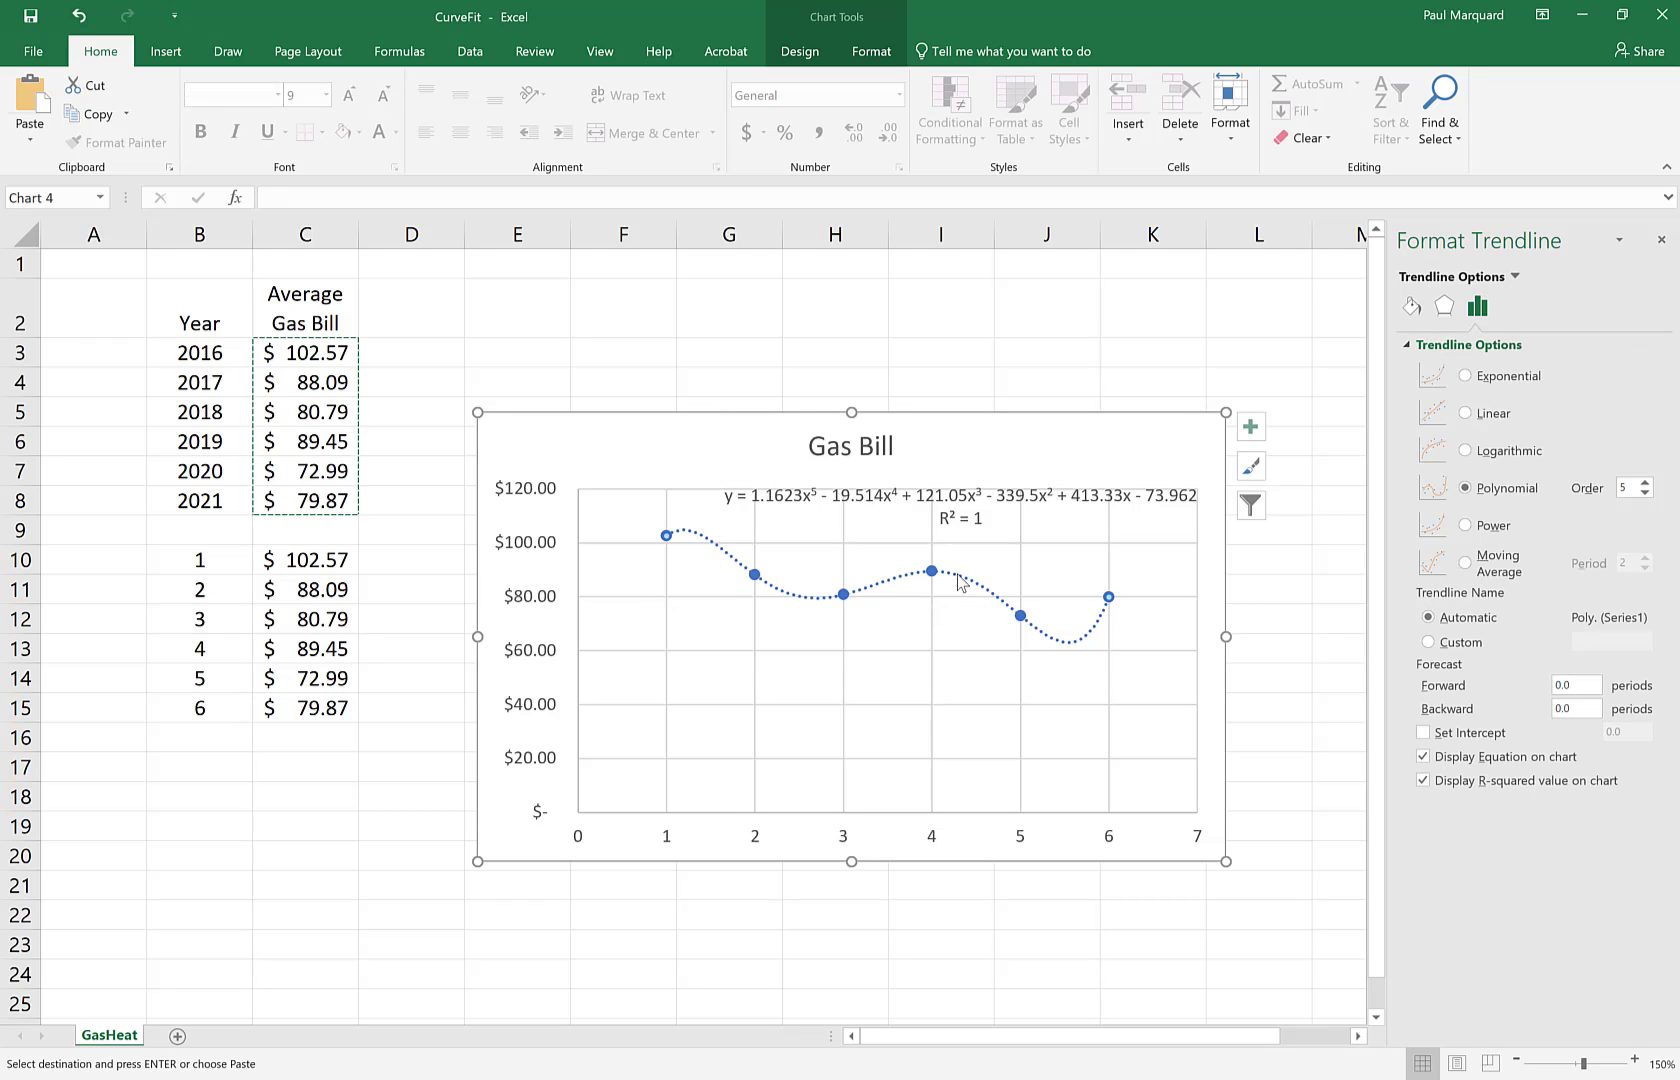
left_click(1465, 413)
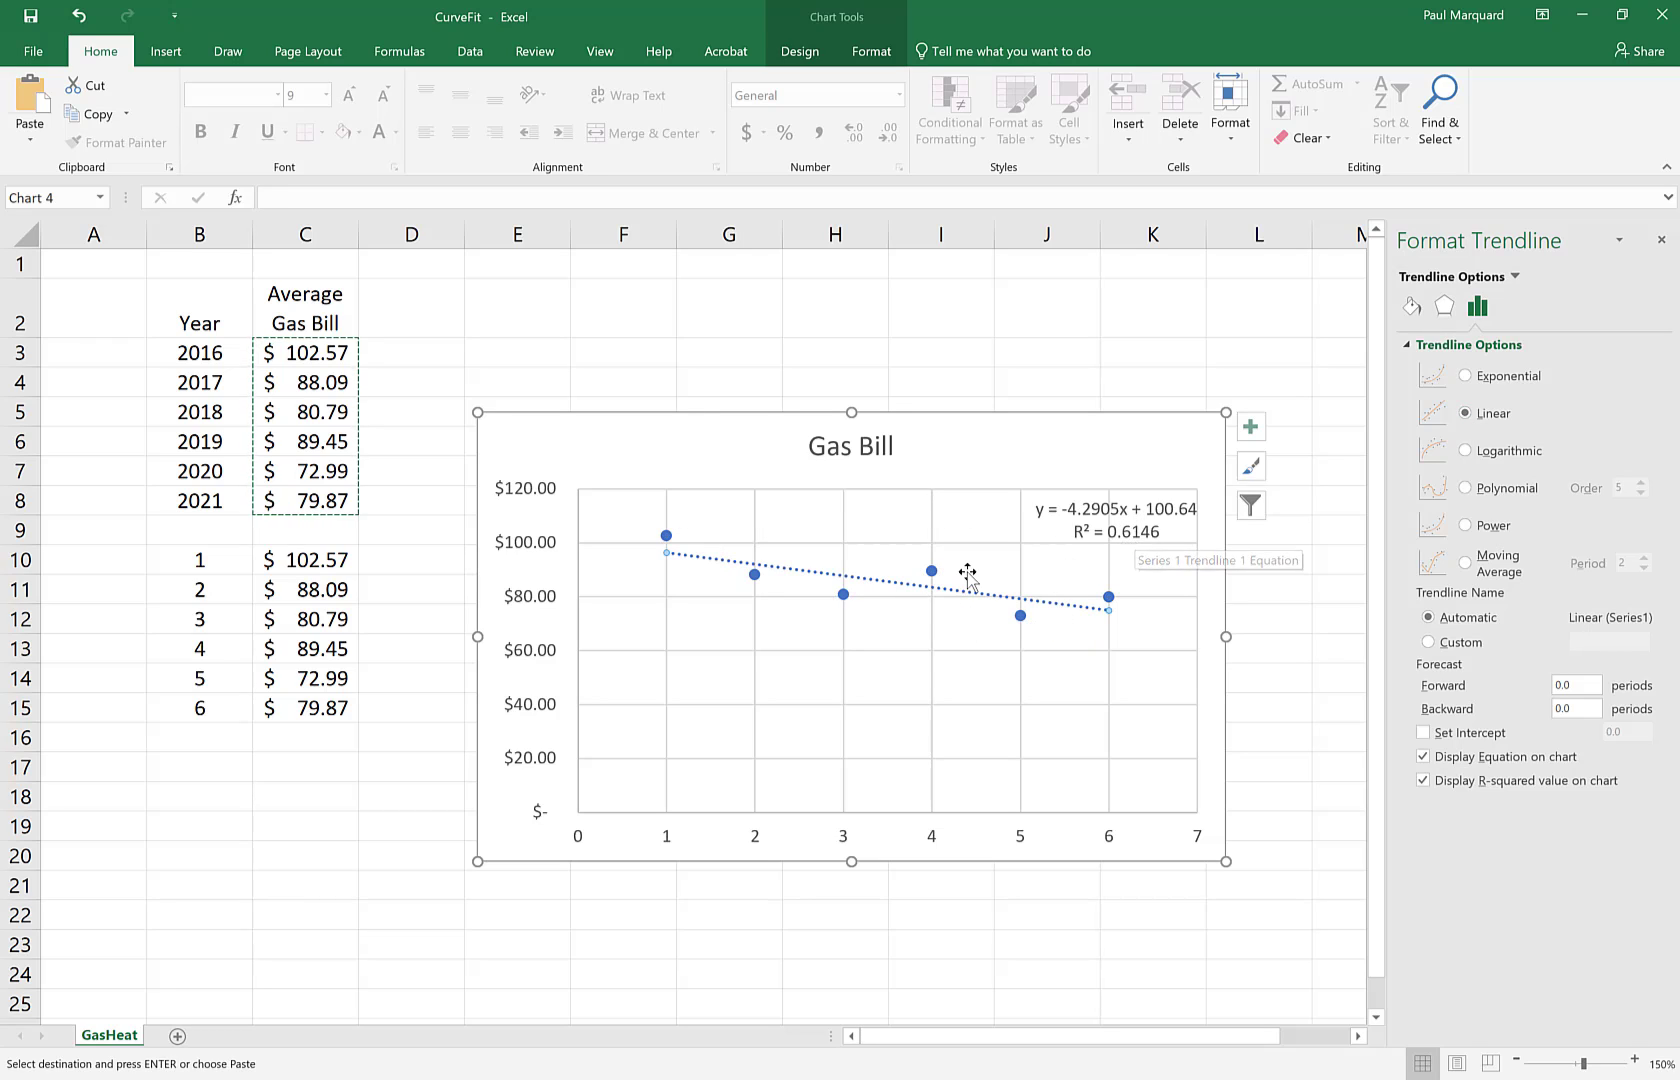
mouse_move(930, 583)
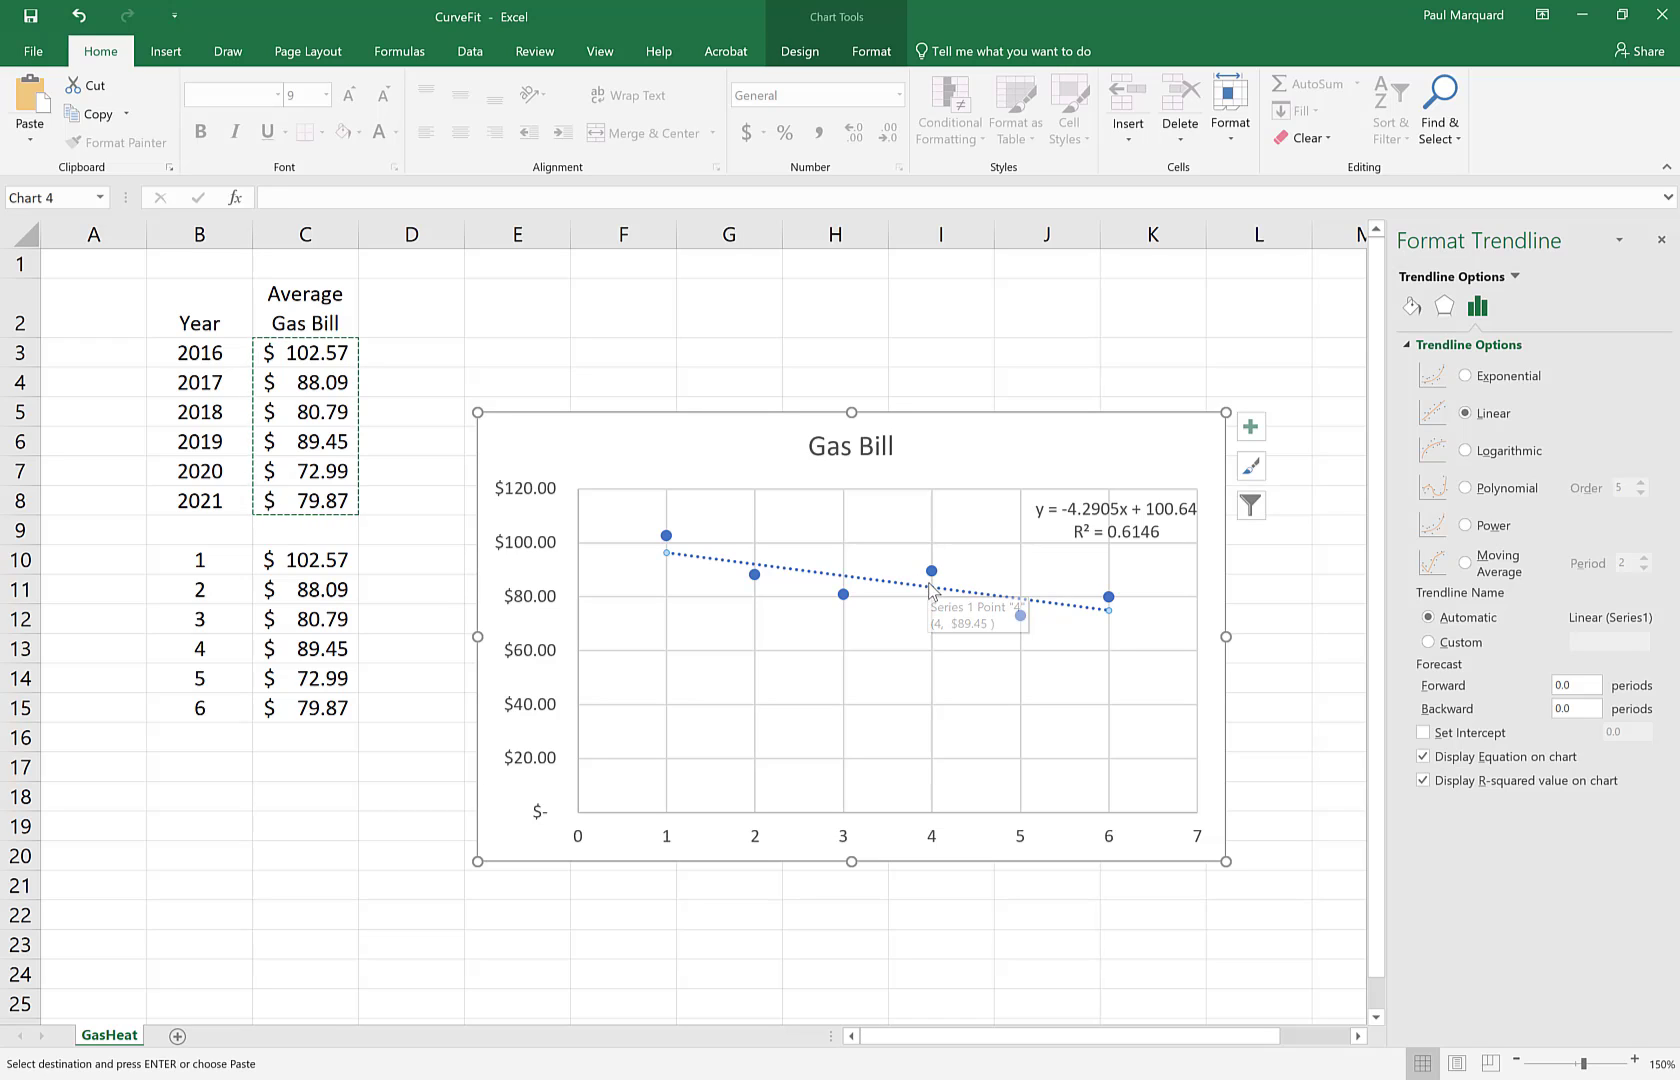